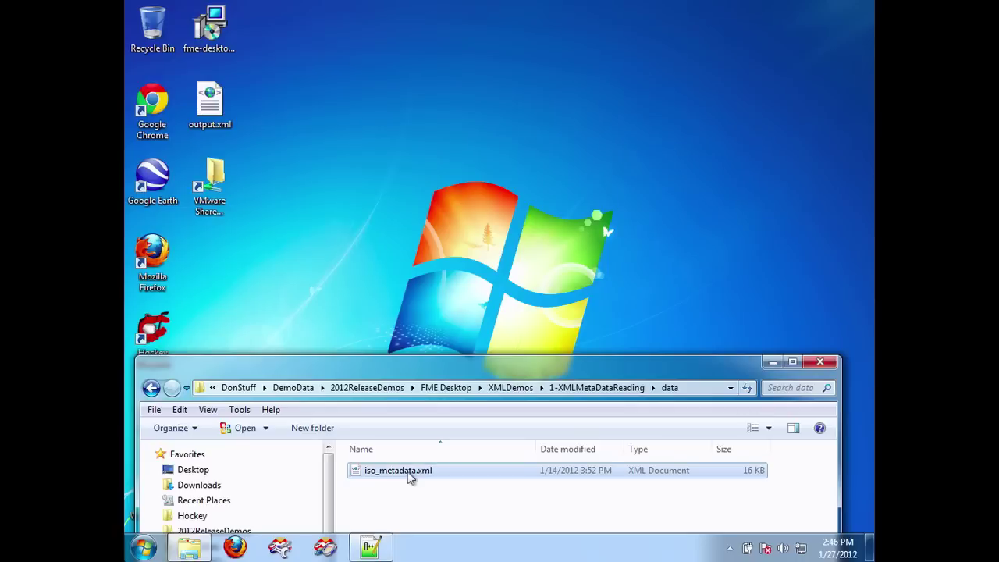
Bring up the context menu for iso_metadata.xml in the 1-XMLMetaDataReading data folder.
{"action": "right_click", "coordinate": [409, 478]}
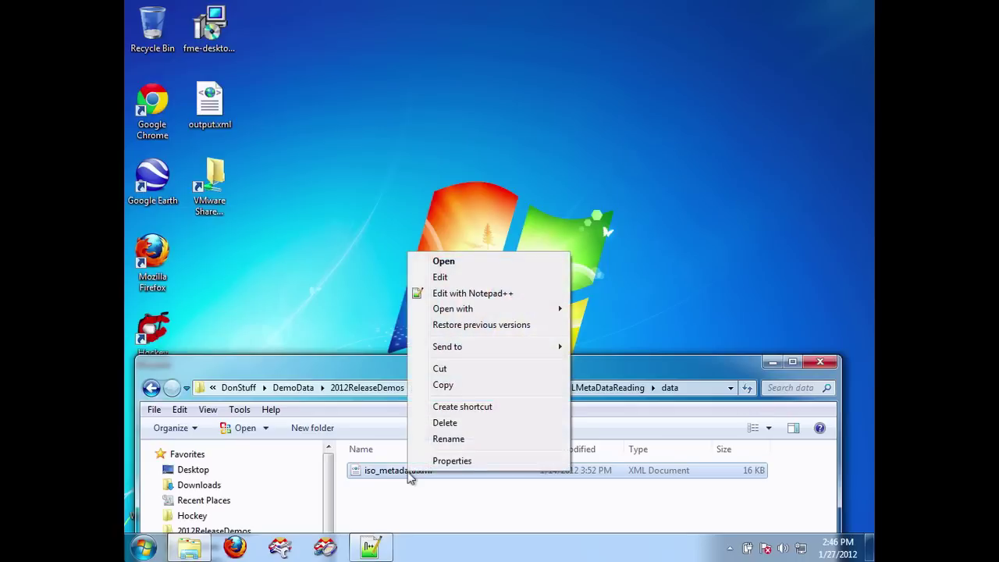
Open iso_metadata.xml in Notepad++ and scroll through its gmd:MD_Metadata XML.
{"action": "left_click", "coordinate": [475, 293]}
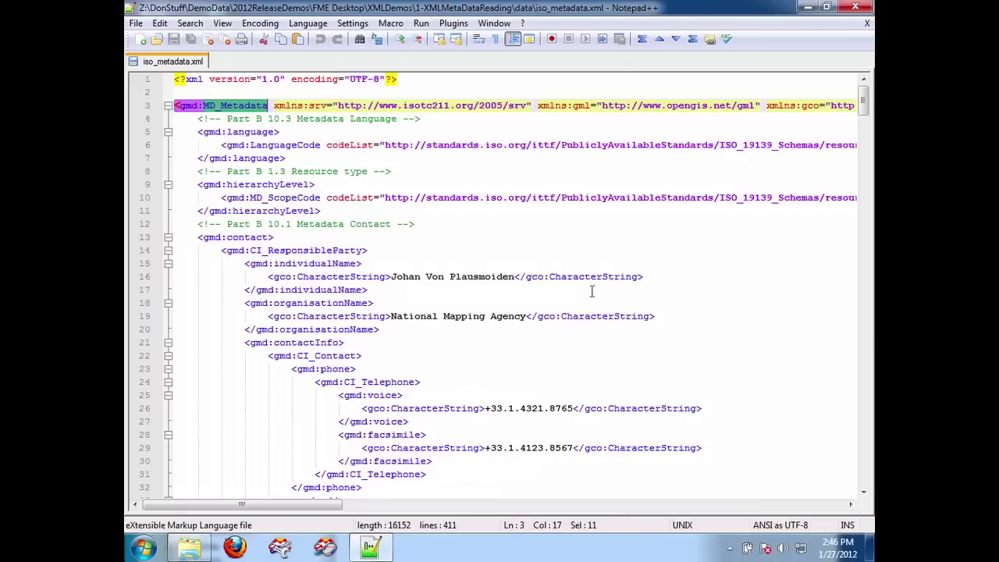
{"action": "scroll", "coordinate": [529, 385], "scroll_direction": "down", "scroll_amount": 6}
{"action": "scroll", "coordinate": [551, 377], "scroll_direction": "up", "scroll_amount": 6}
Start a new FME workspace from iso_metadata.xml through its context menu.
{"action": "left_click", "coordinate": [189, 549]}
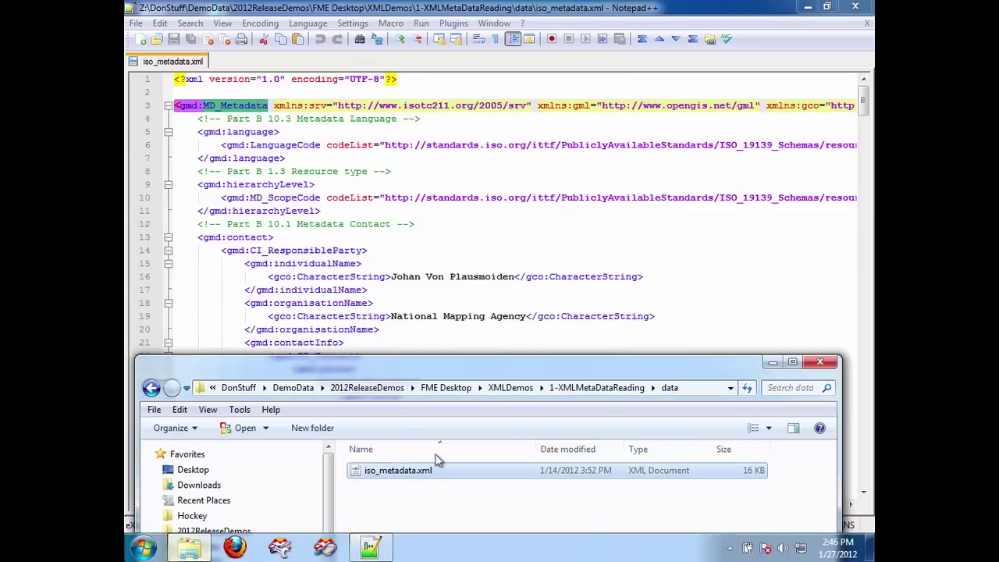
{"action": "right_click", "coordinate": [427, 477]}
{"action": "mouse_move", "coordinate": [500, 308]}
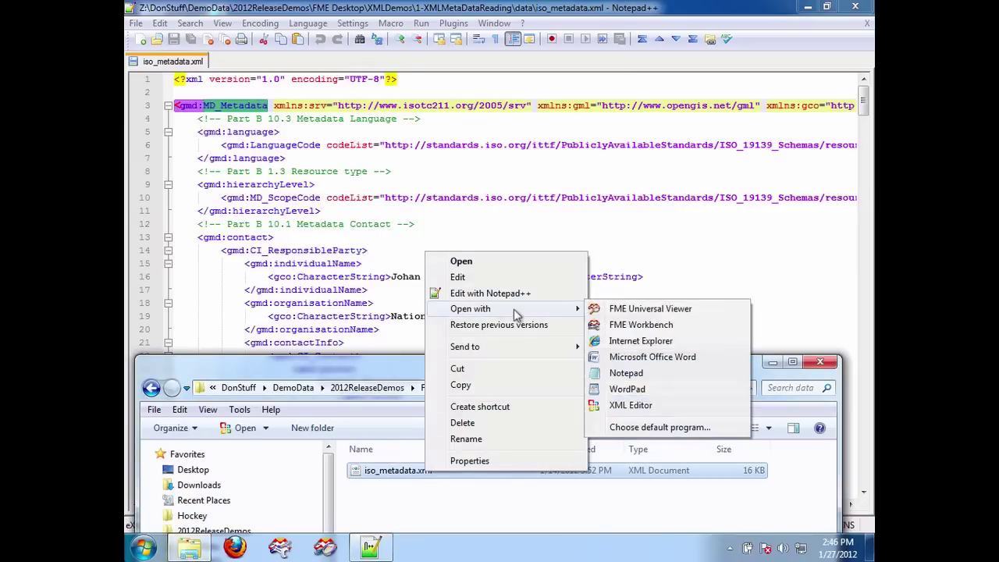
{"action": "left_click", "coordinate": [669, 326]}
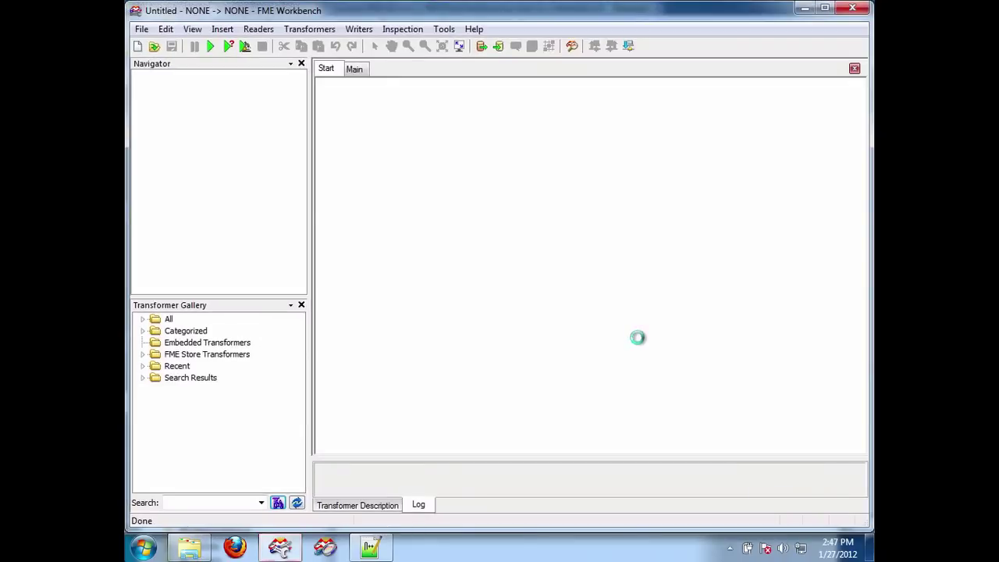
Set the XML reader to match MD_Metadata, with flattening and Parent ancestor attributes enabled.
{"action": "left_click", "coordinate": [405, 209]}
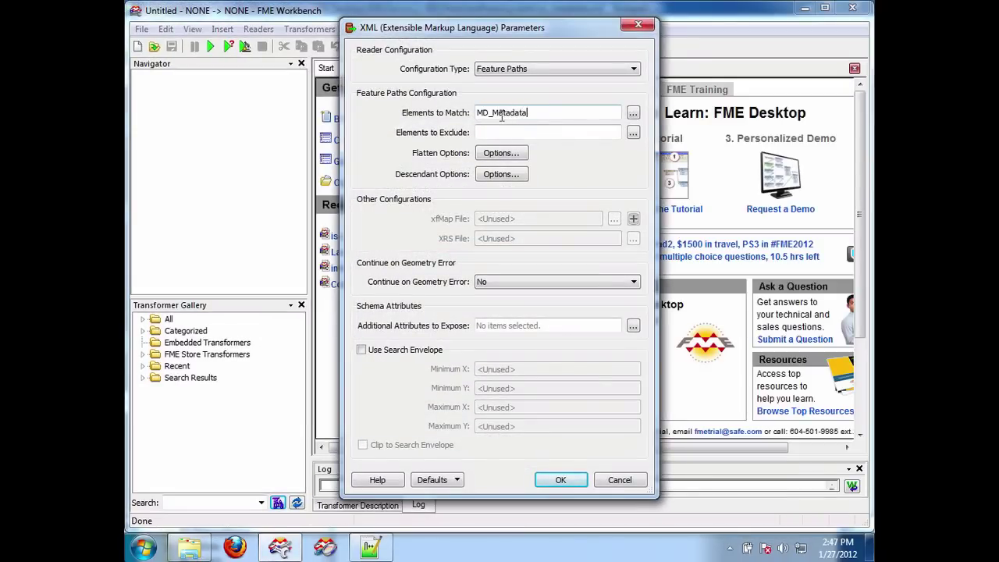
{"action": "left_click", "coordinate": [508, 159]}
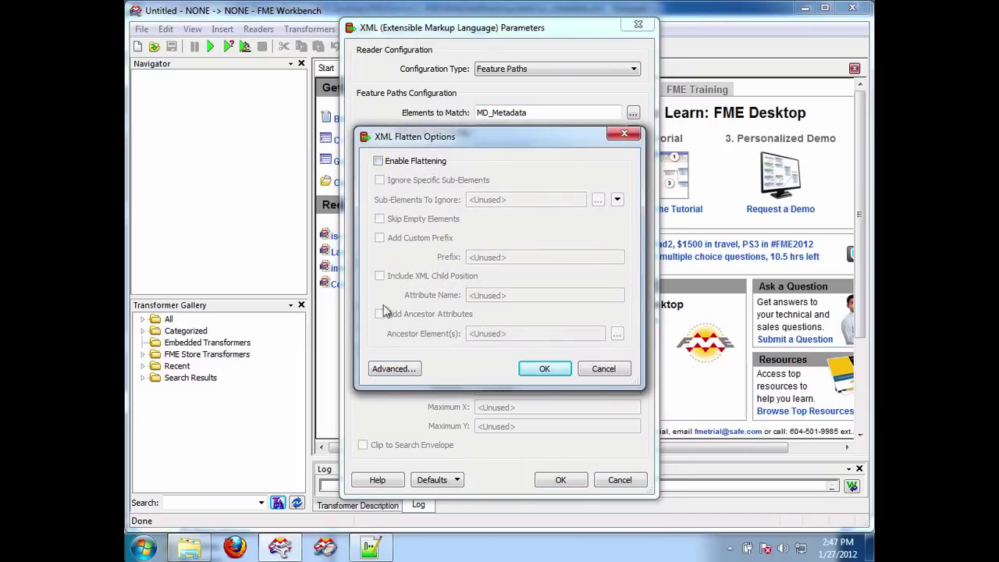
{"action": "left_click", "coordinate": [378, 160]}
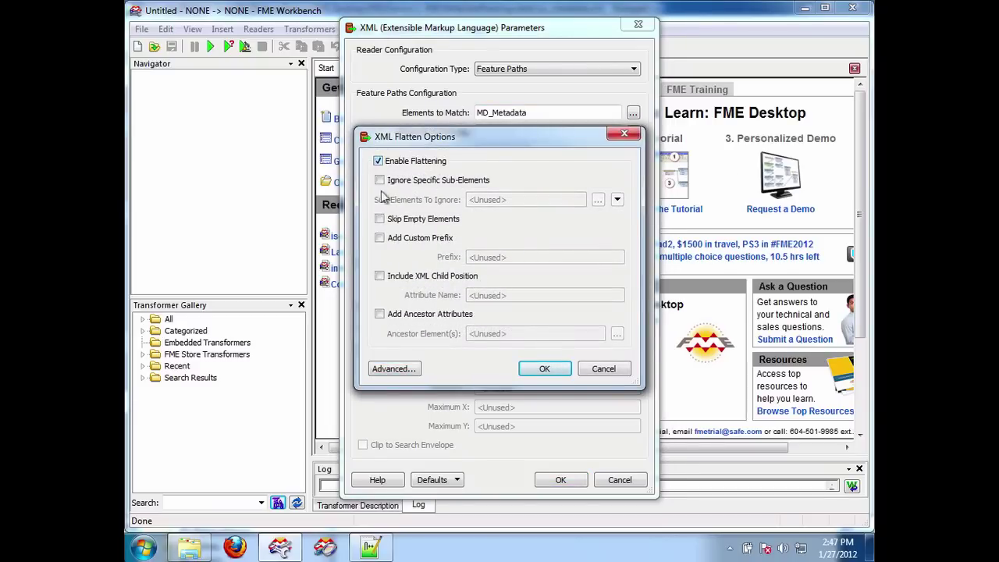
{"action": "left_click", "coordinate": [380, 313]}
{"action": "left_click", "coordinate": [616, 334]}
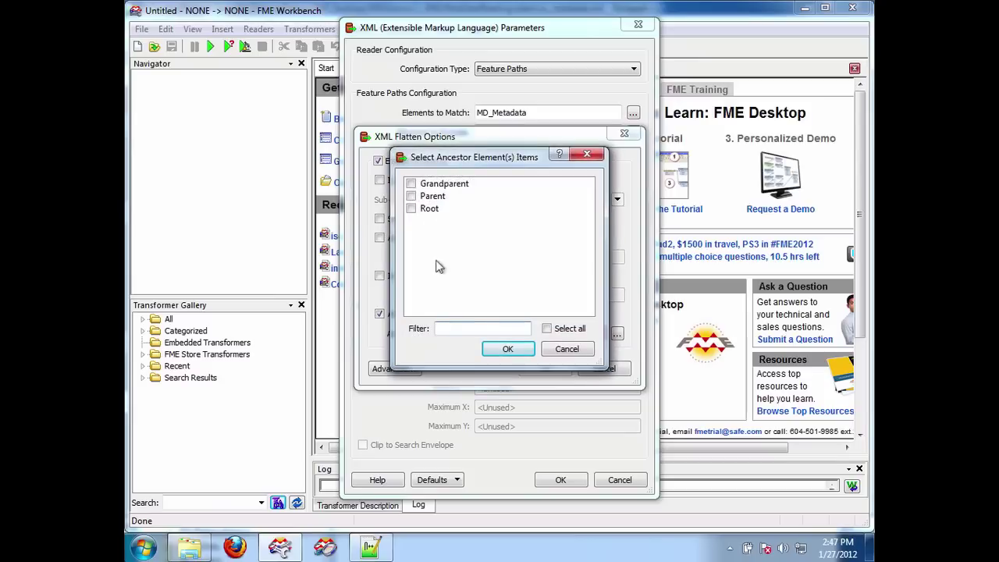
{"action": "left_click", "coordinate": [411, 197]}
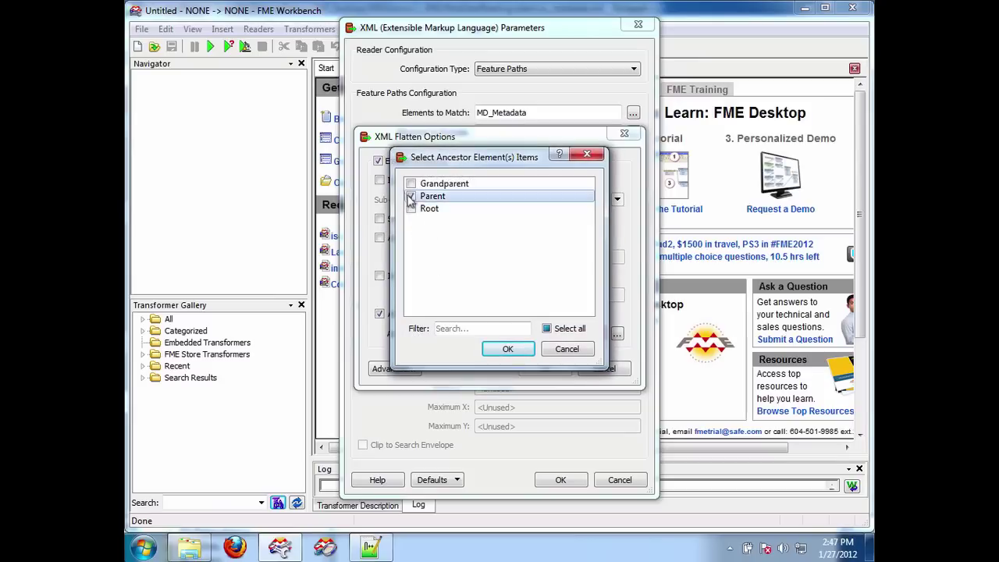
{"action": "left_click", "coordinate": [507, 351]}
{"action": "left_click", "coordinate": [542, 369]}
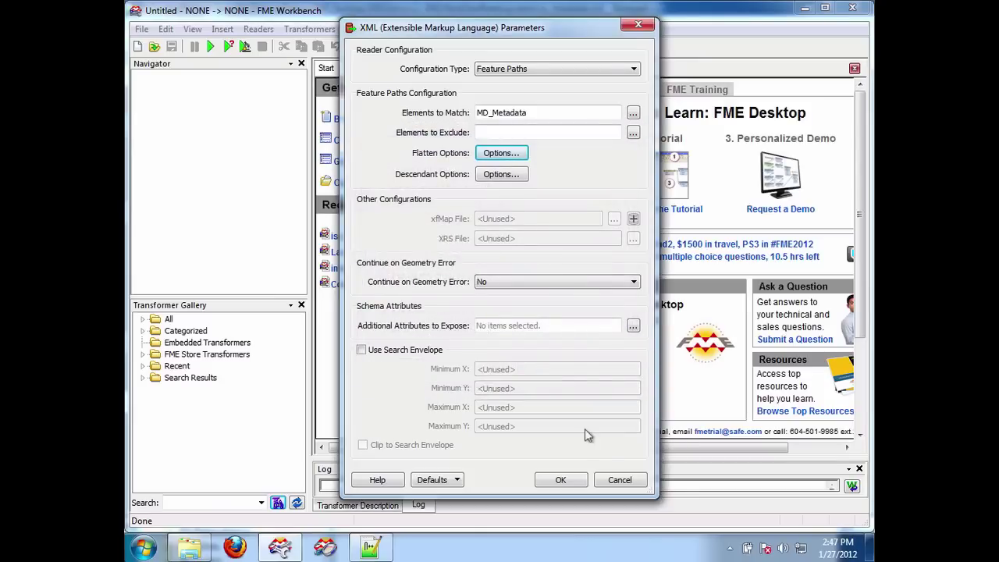
{"action": "left_click", "coordinate": [562, 480]}
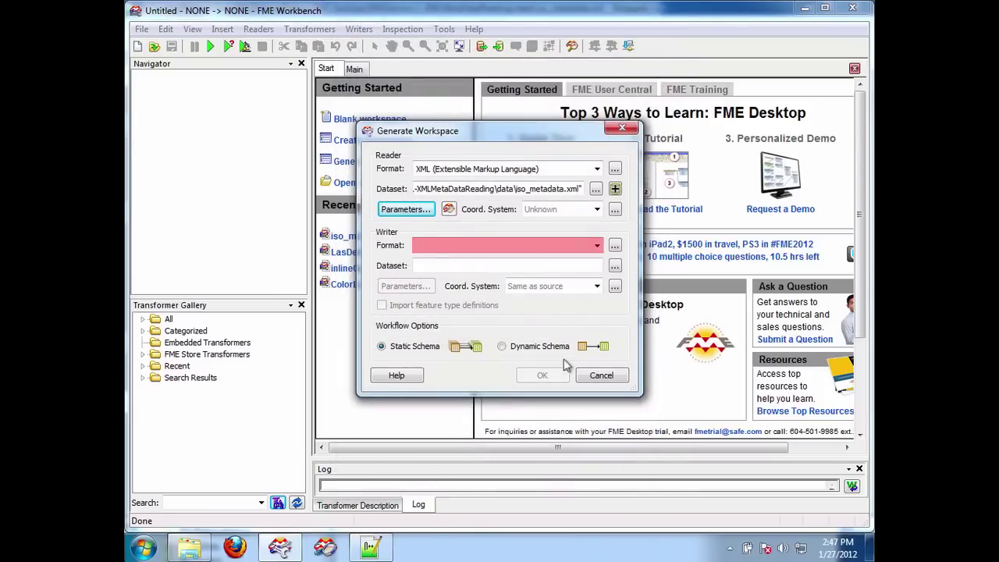
Choose NULL (Nothing) as the writer format and generate the XML-to-NULL workspace.
{"action": "left_click", "coordinate": [518, 246]}
{"action": "type", "text": "NULL"}
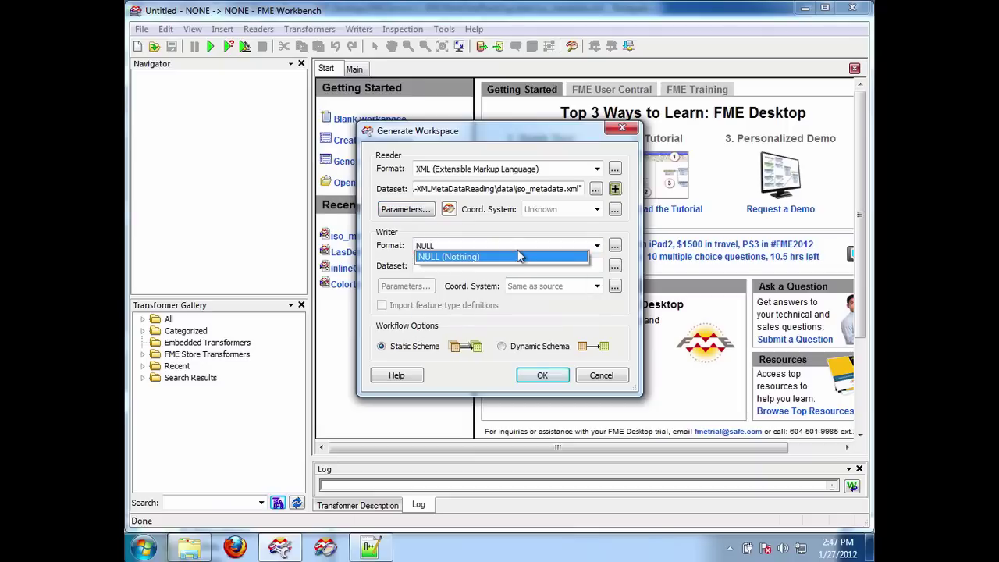
{"action": "key", "text": "Tab"}
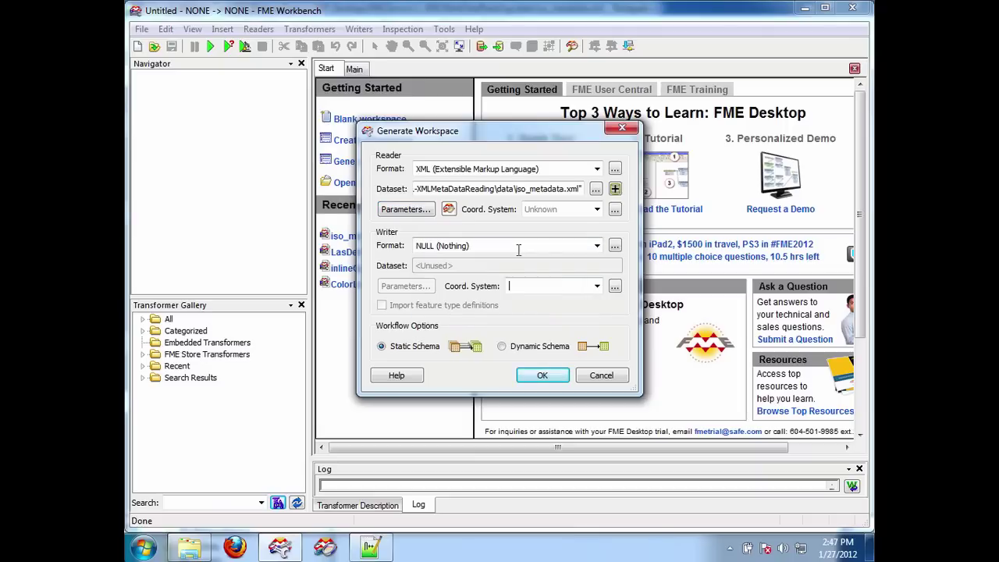
{"action": "left_click", "coordinate": [542, 375]}
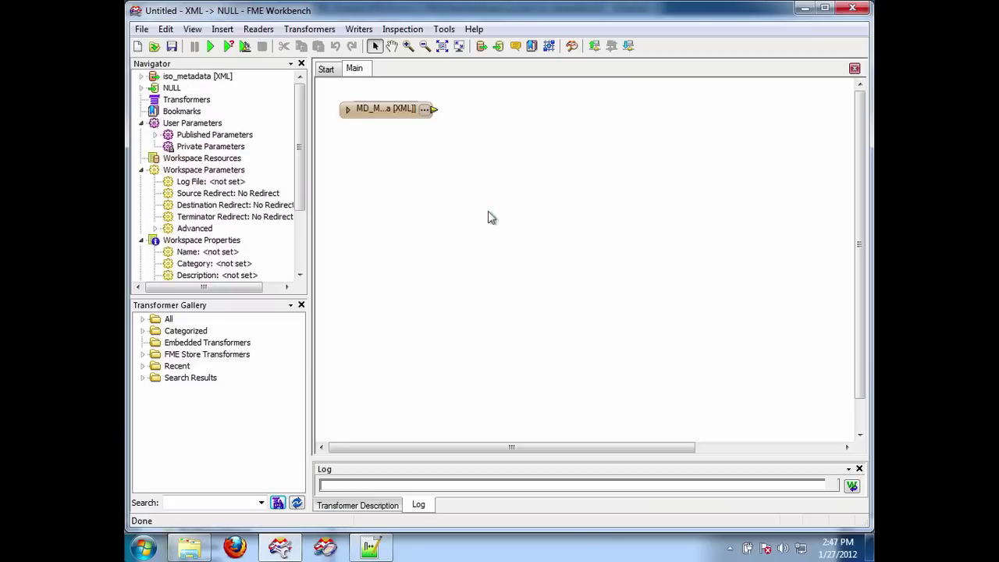
Connect an Inspector to the MD_Metadata feature type and run the translation.
{"action": "left_click", "coordinate": [400, 116]}
{"action": "right_click", "coordinate": [399, 112]}
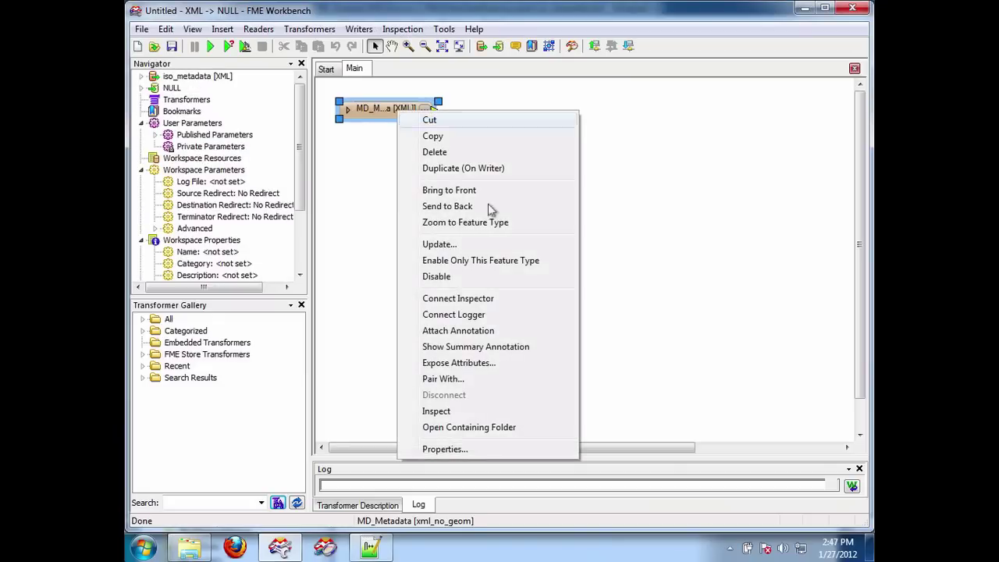
{"action": "left_click", "coordinate": [485, 300]}
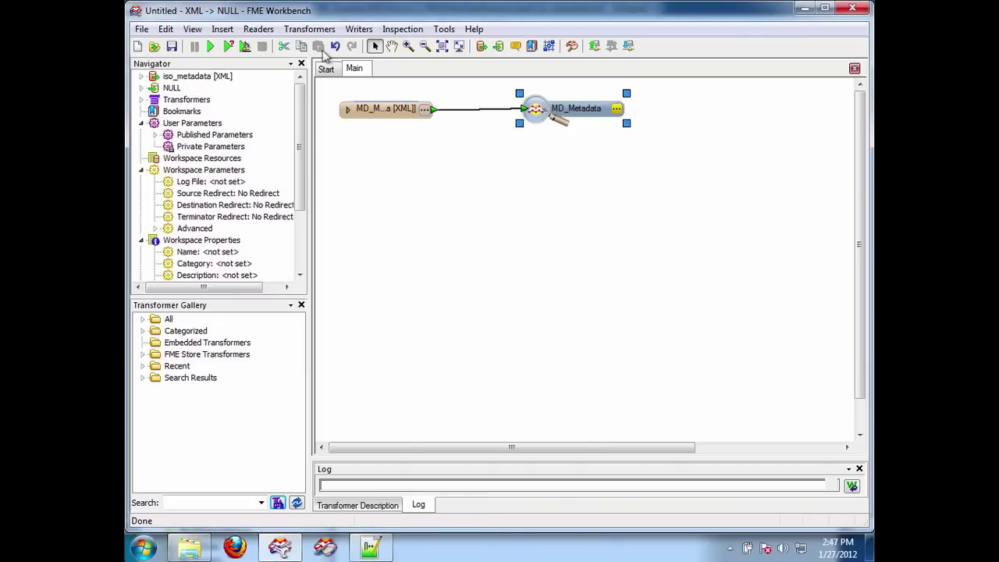
{"action": "left_click", "coordinate": [213, 47]}
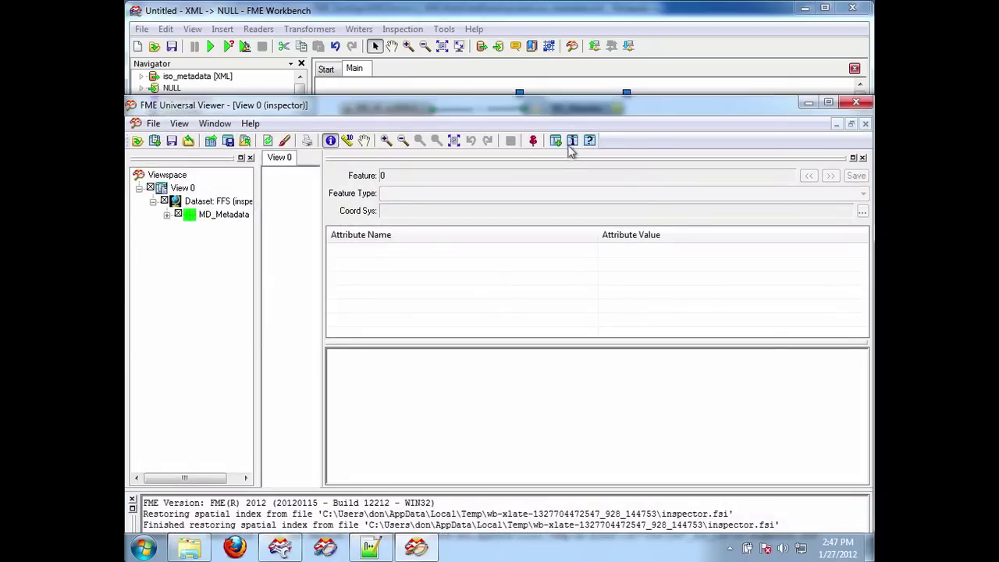
Query the single MD_Metadata feature to list its flattened attribute names and values.
{"action": "left_click", "coordinate": [573, 140]}
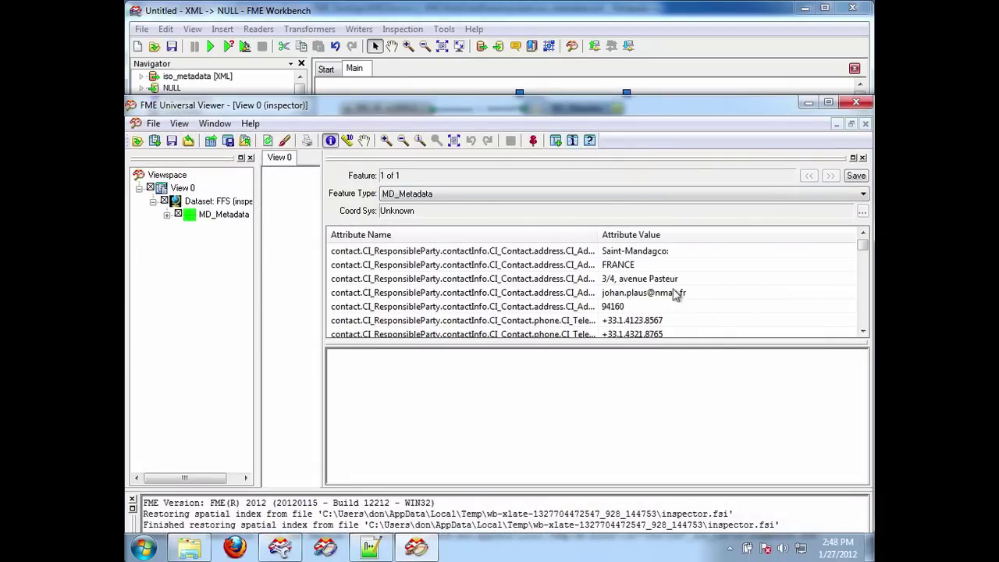
{"action": "mouse_move", "coordinate": [863, 245]}
{"action": "left_mouse_down"}
{"action": "mouse_move", "coordinate": [864, 327]}
{"action": "mouse_move", "coordinate": [864, 242]}
{"action": "left_mouse_up"}
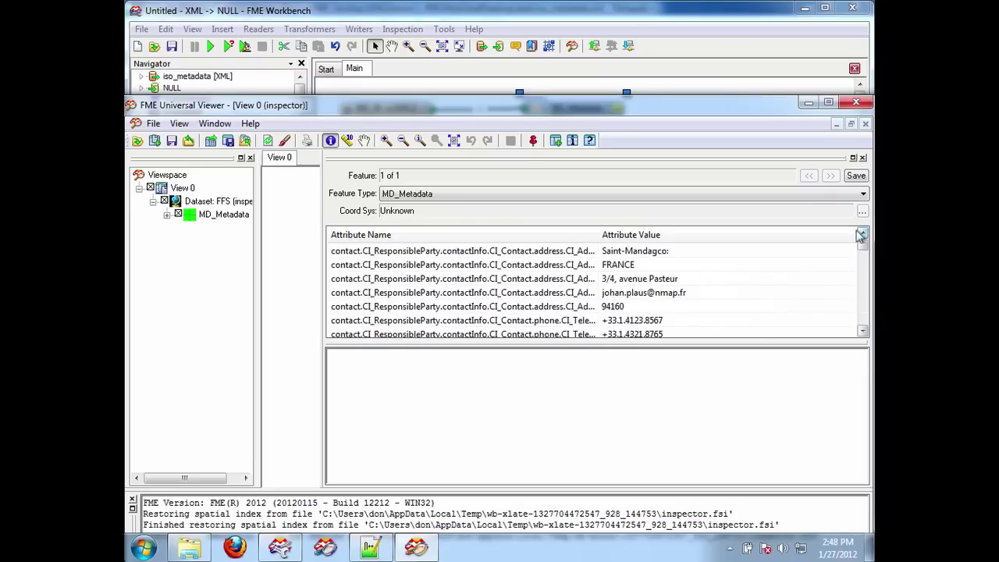
Add iso_metadata.xml to the workspace as a second reader by dragging it from the data folder.
{"action": "left_click", "coordinate": [782, 87]}
{"action": "left_click", "coordinate": [199, 551]}
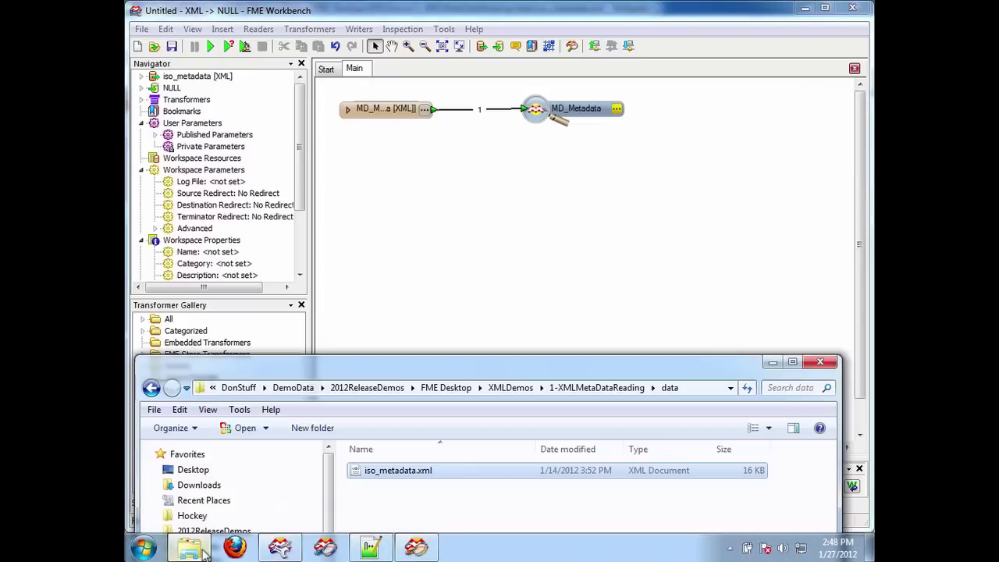
{"action": "left_click_drag", "start_coordinate": [435, 474], "coordinate": [515, 301]}
Add identificationInfo, distributionInfo and dataQualityInfo to the reader's Elements to Match after MD_Metadata.
{"action": "left_click", "coordinate": [377, 256]}
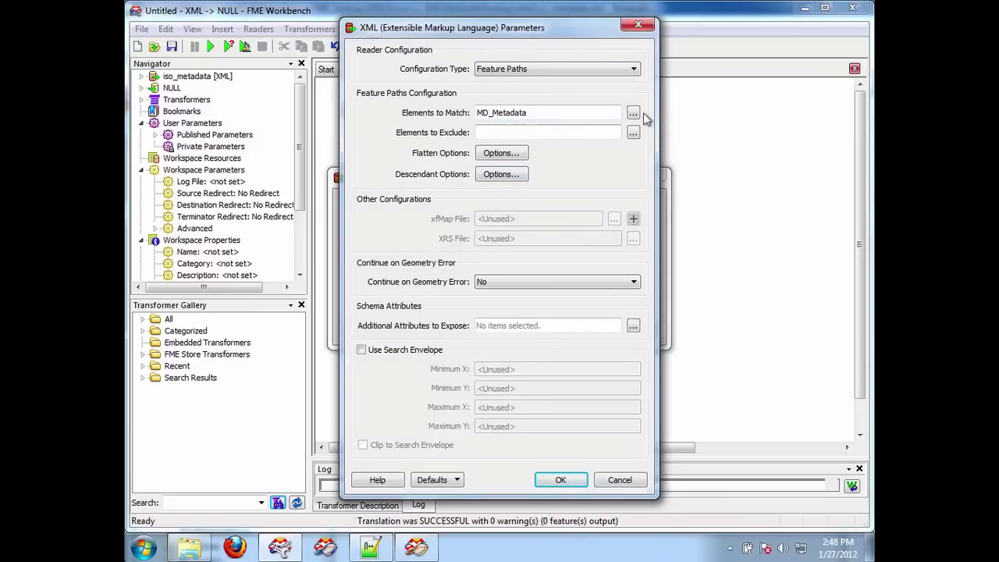
{"action": "left_click", "coordinate": [633, 113]}
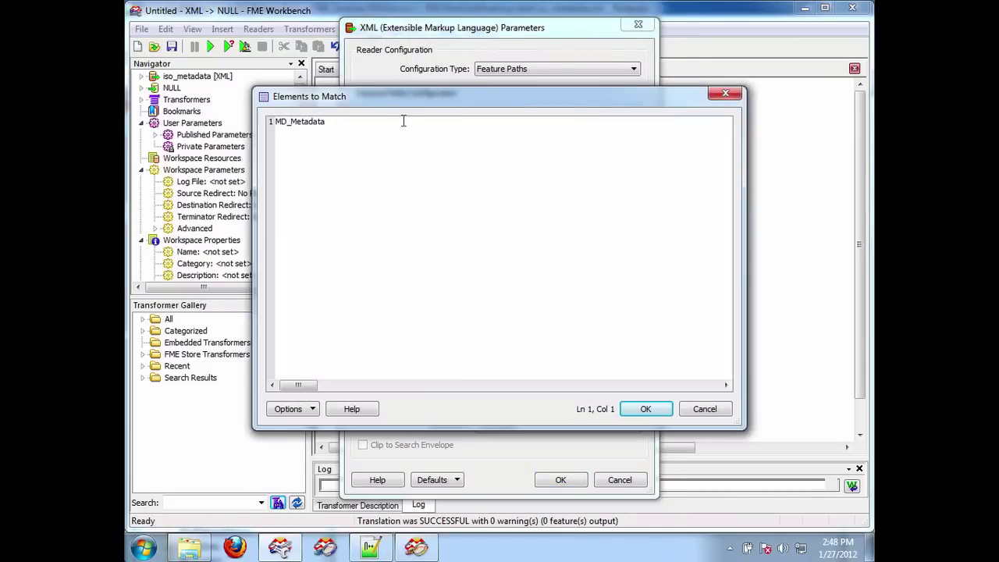
{"action": "left_click", "coordinate": [401, 121]}
{"action": "key", "text": "Return"}
{"action": "type", "text": "cati"}
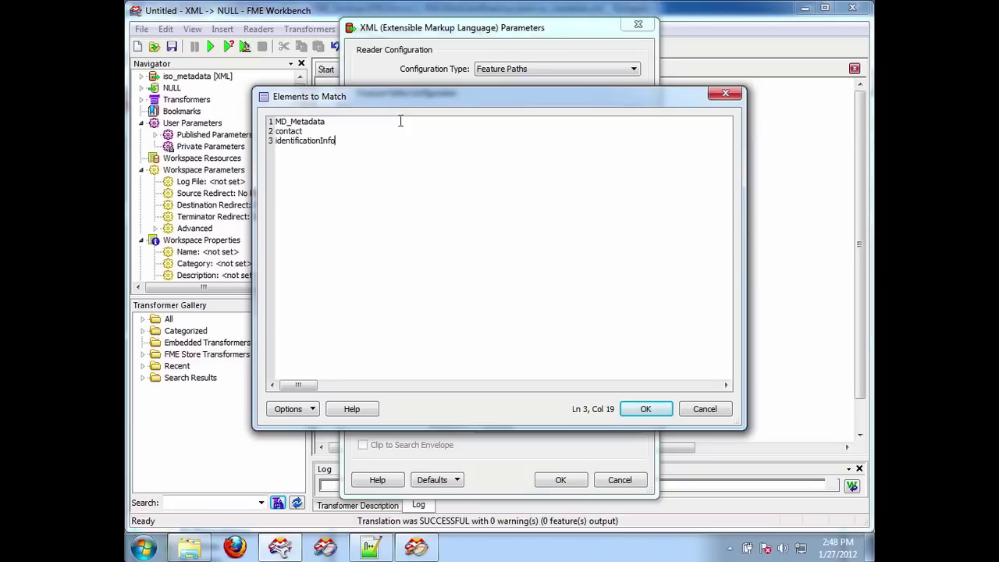
{"action": "type", "text": "onInfo"}
{"action": "key", "text": "Return"}
{"action": "type", "text": "distributionInfo"}
{"action": "key", "text": "Return"}
{"action": "type", "text": "dataQualityInfo"}
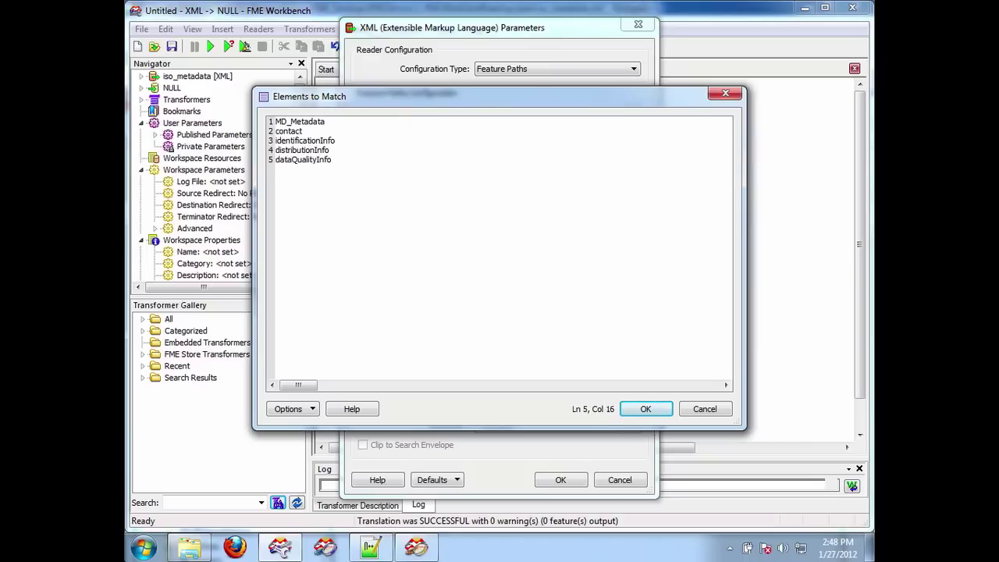
{"action": "left_click", "coordinate": [645, 410]}
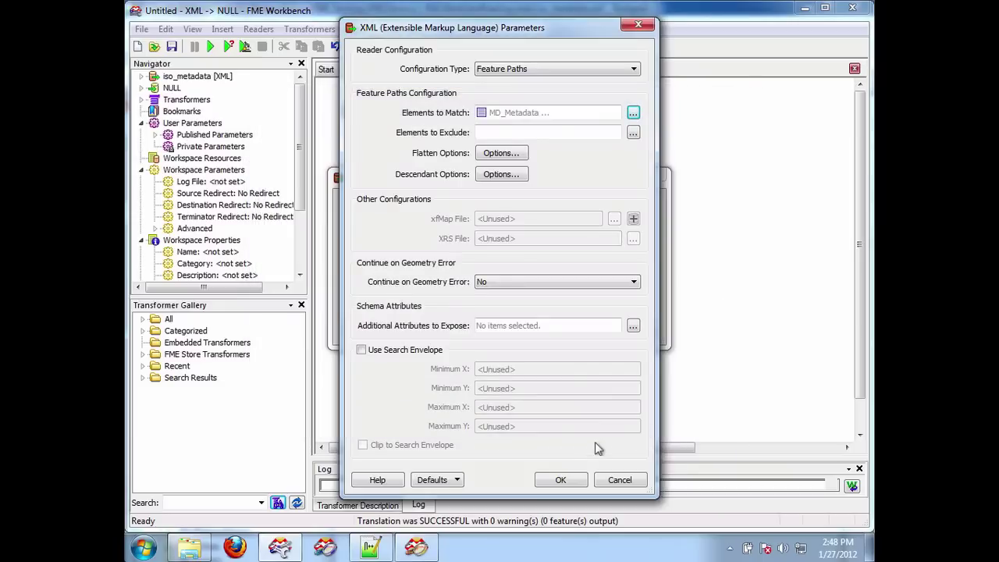
Keep the flattening options and accept the new reader's parameters.
{"action": "left_click", "coordinate": [497, 153]}
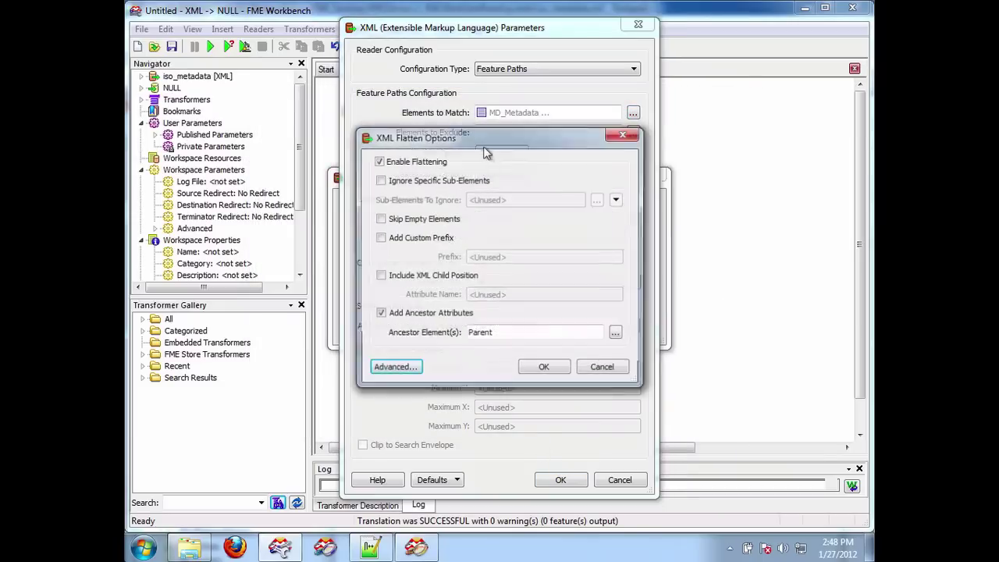
{"action": "left_click", "coordinate": [545, 369]}
{"action": "left_click", "coordinate": [561, 479]}
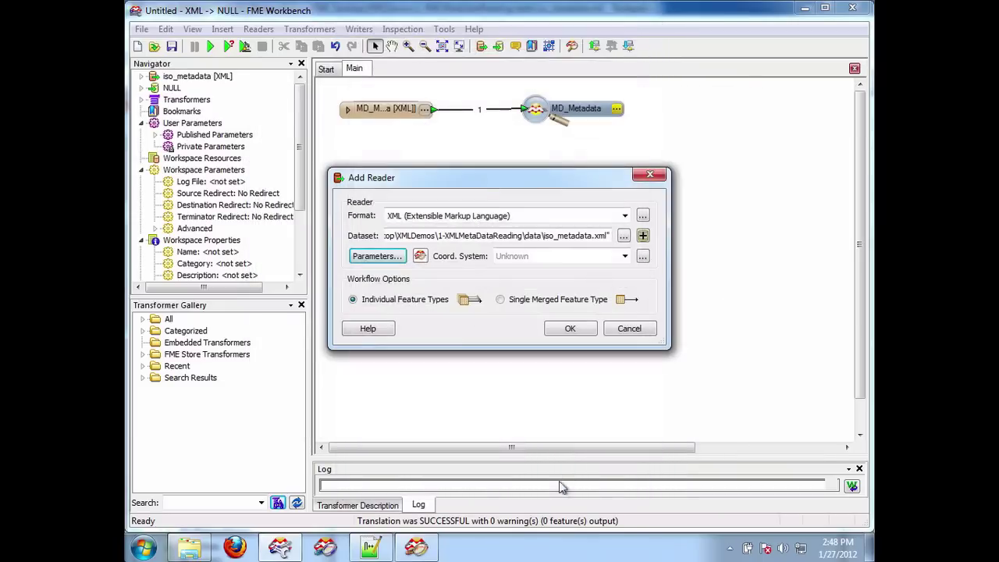
Add all five flattened feature types, then delete the original MD_Metadata reader.
{"action": "left_click", "coordinate": [570, 328]}
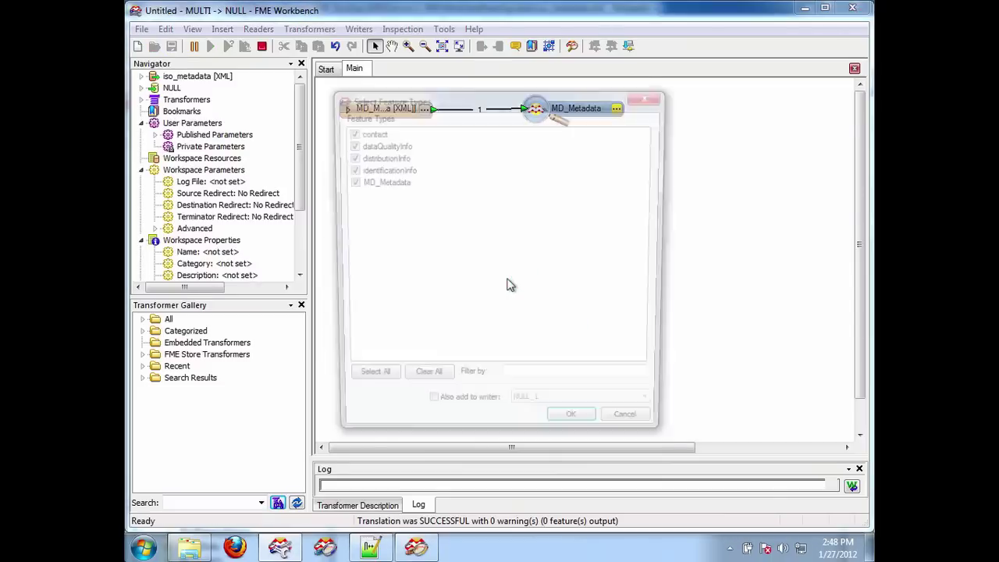
{"action": "left_click", "coordinate": [574, 426]}
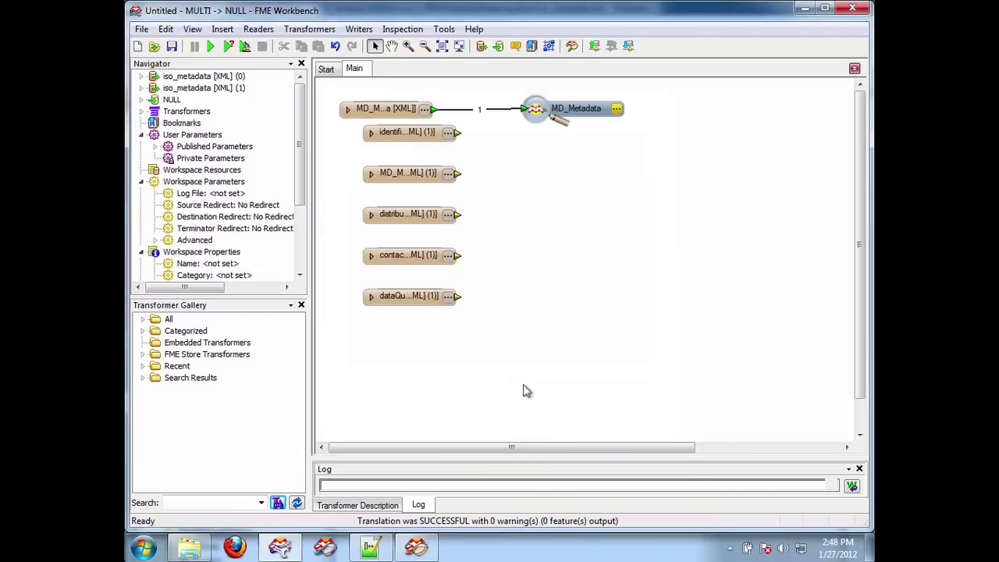
{"action": "double_click", "coordinate": [187, 79]}
{"action": "right_click", "coordinate": [212, 79]}
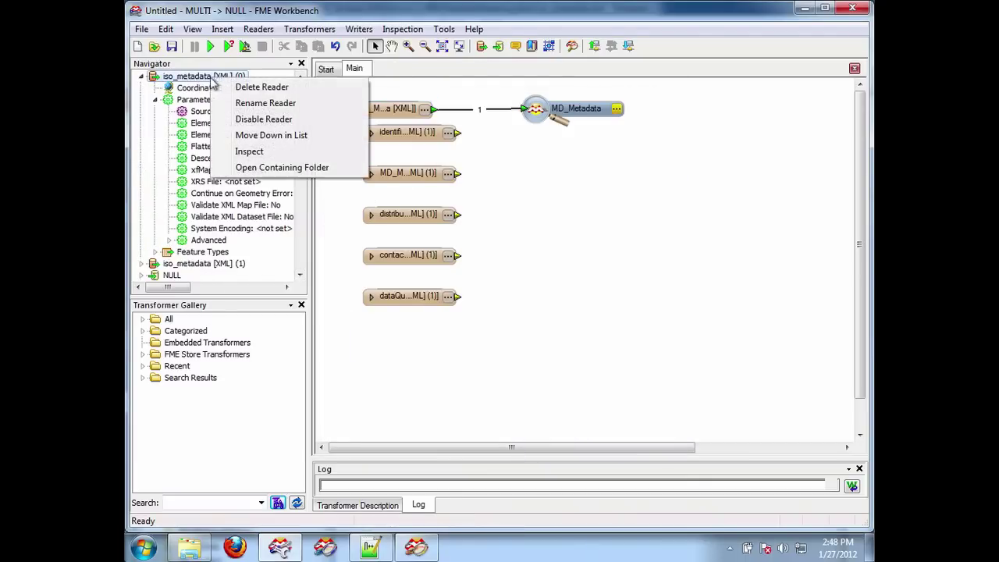
{"action": "left_click", "coordinate": [274, 88]}
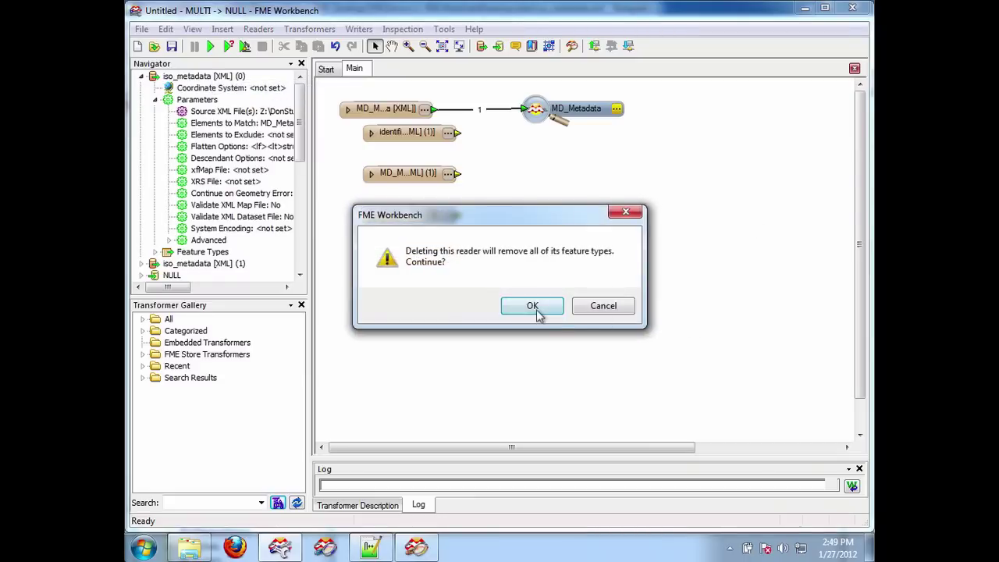
{"action": "left_click", "coordinate": [533, 306]}
Connect an Inspector to each of the five selected feature types.
{"action": "left_click_drag", "start_coordinate": [344, 97], "coordinate": [492, 355]}
{"action": "right_click", "coordinate": [414, 299]}
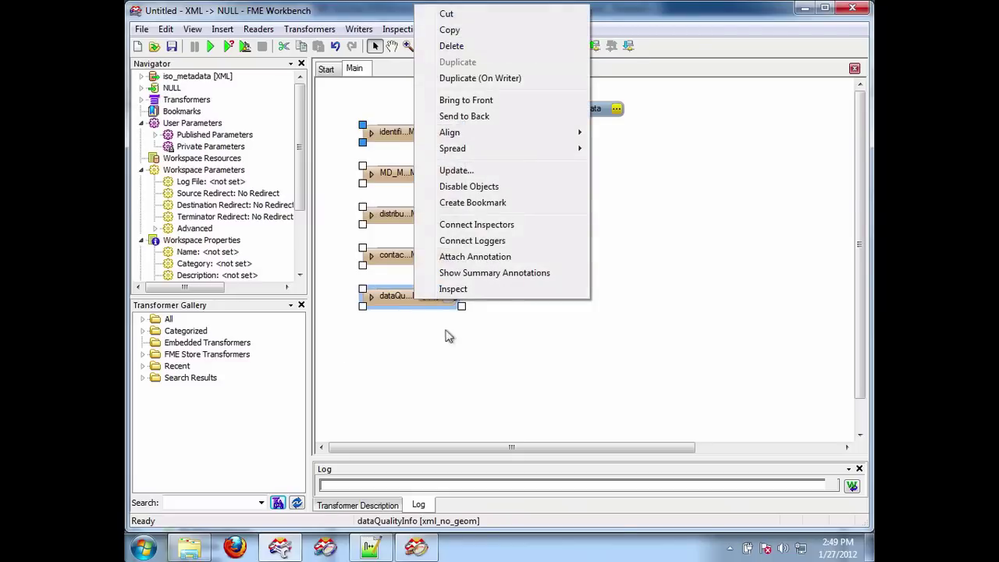
{"action": "left_click", "coordinate": [523, 226]}
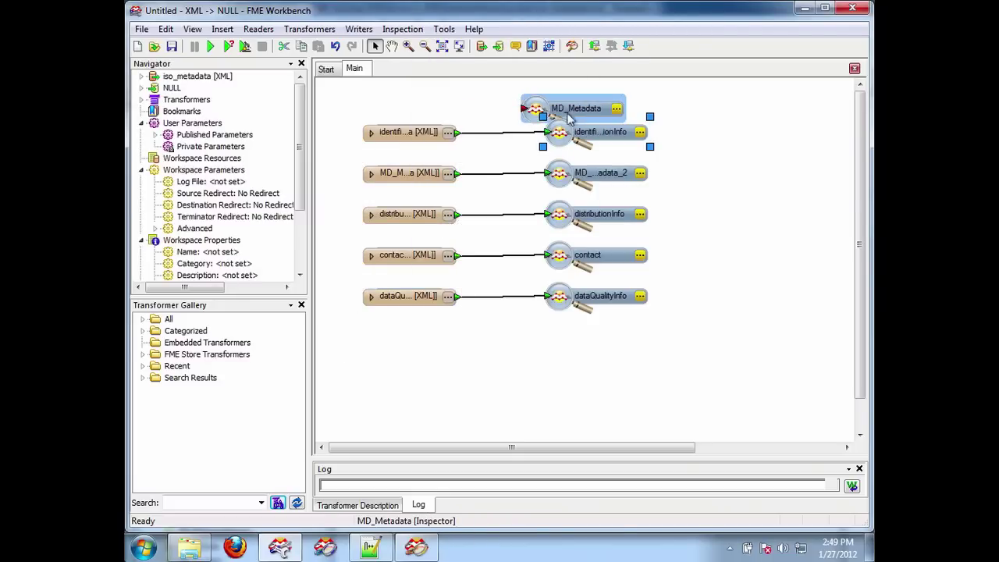
Delete the old MD_Metadata Inspector and run the translation.
{"action": "left_click_drag", "start_coordinate": [577, 109], "coordinate": [471, 381]}
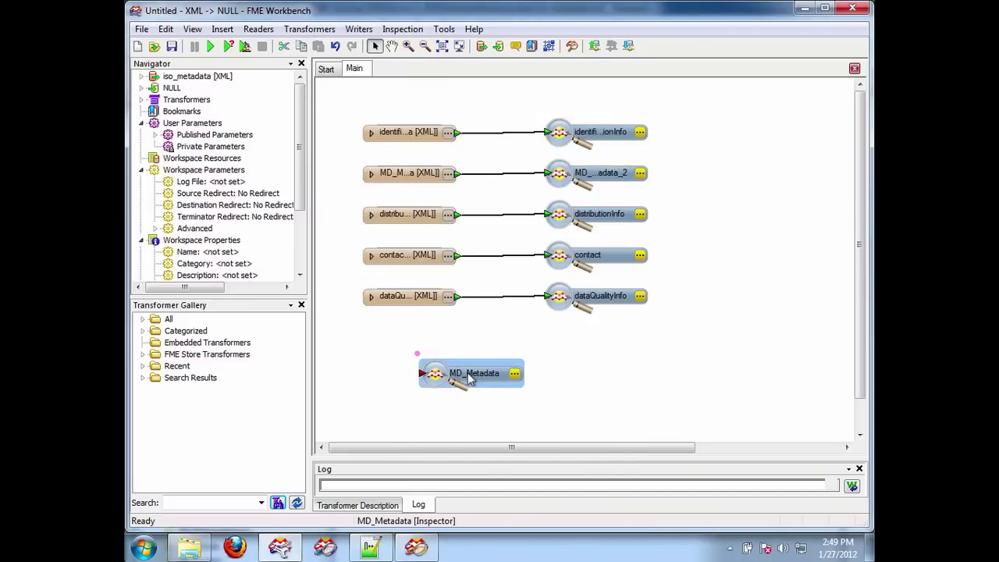
{"action": "key", "text": "Delete"}
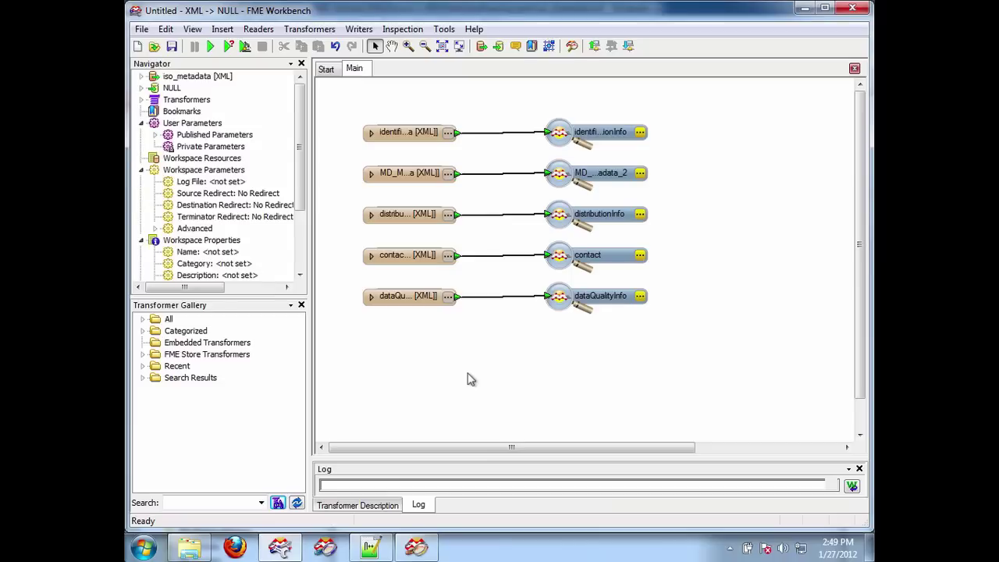
{"action": "left_click", "coordinate": [210, 46]}
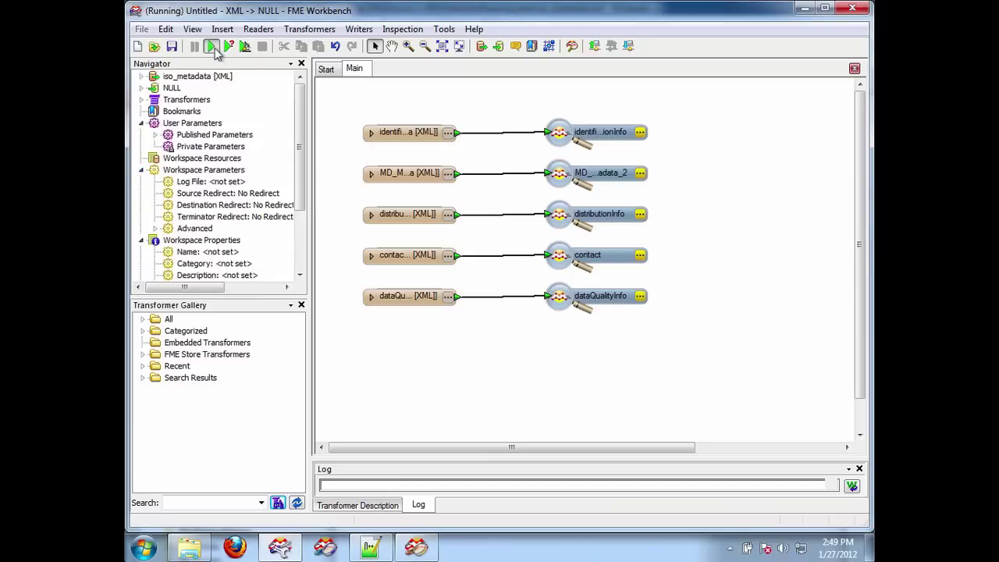
{"action": "left_click", "coordinate": [556, 292]}
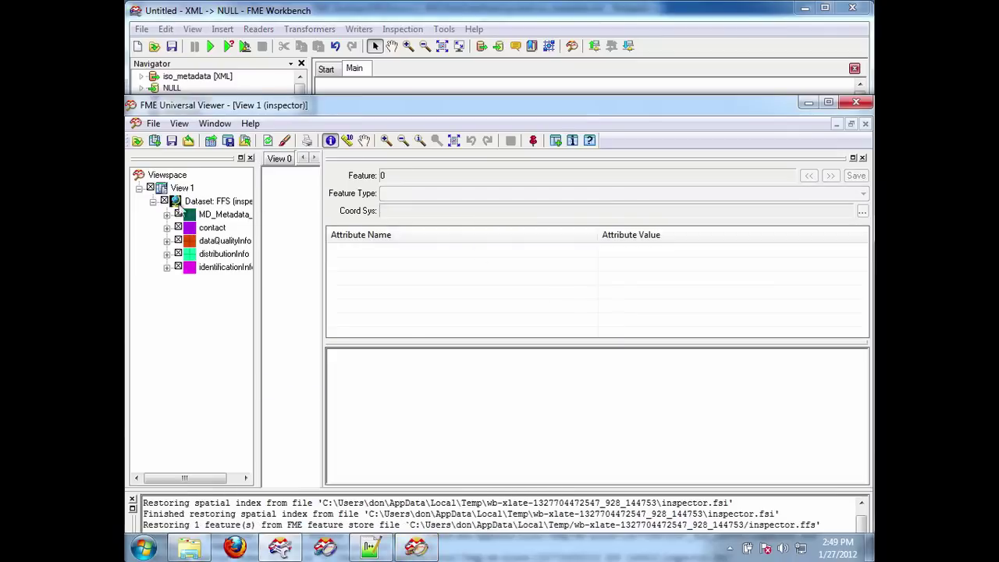
Show only the MD_Metadata layer and inspect its feature's attributes.
{"action": "left_click", "coordinate": [164, 201]}
{"action": "left_click", "coordinate": [178, 215]}
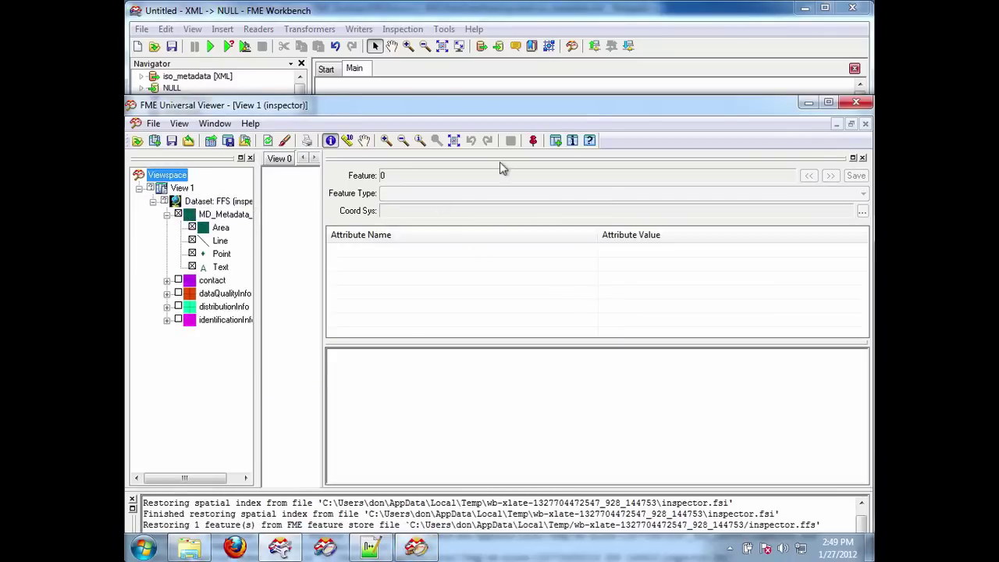
{"action": "left_click", "coordinate": [572, 141]}
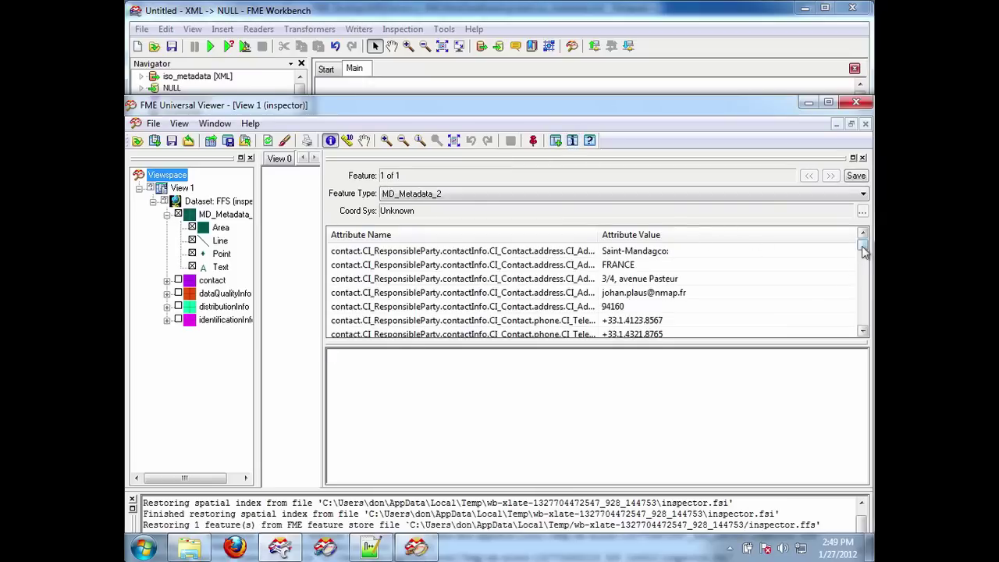
{"action": "left_click_drag", "start_coordinate": [863, 245], "coordinate": [866, 326]}
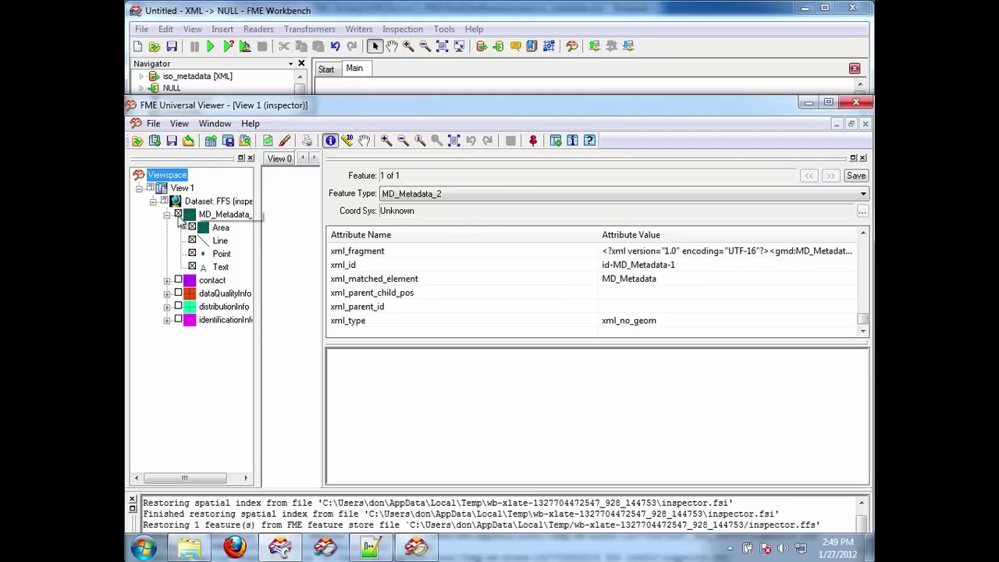
Switch to the contact layer and inspect its attributes, including xml_parent_id id-MD_Metadata-1.
{"action": "left_click", "coordinate": [178, 214]}
{"action": "left_click", "coordinate": [178, 281]}
{"action": "left_click", "coordinate": [572, 140]}
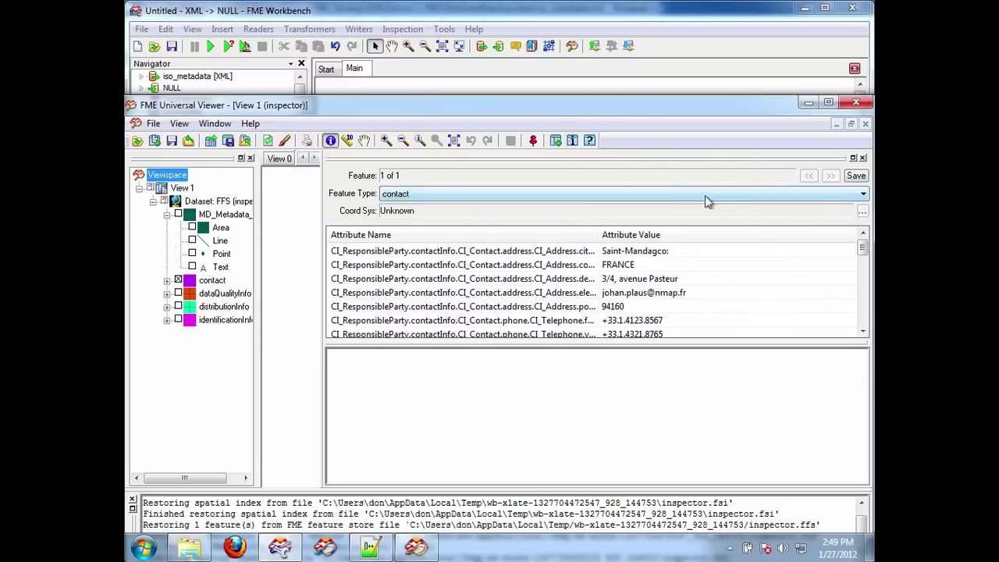
{"action": "left_click_drag", "start_coordinate": [867, 248], "coordinate": [869, 332]}
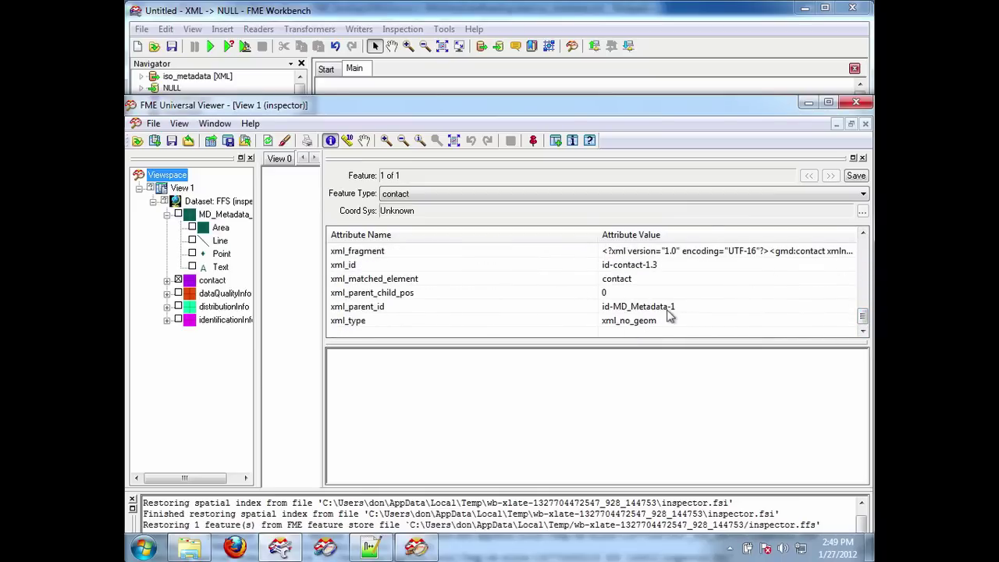
{"action": "left_click", "coordinate": [178, 214]}
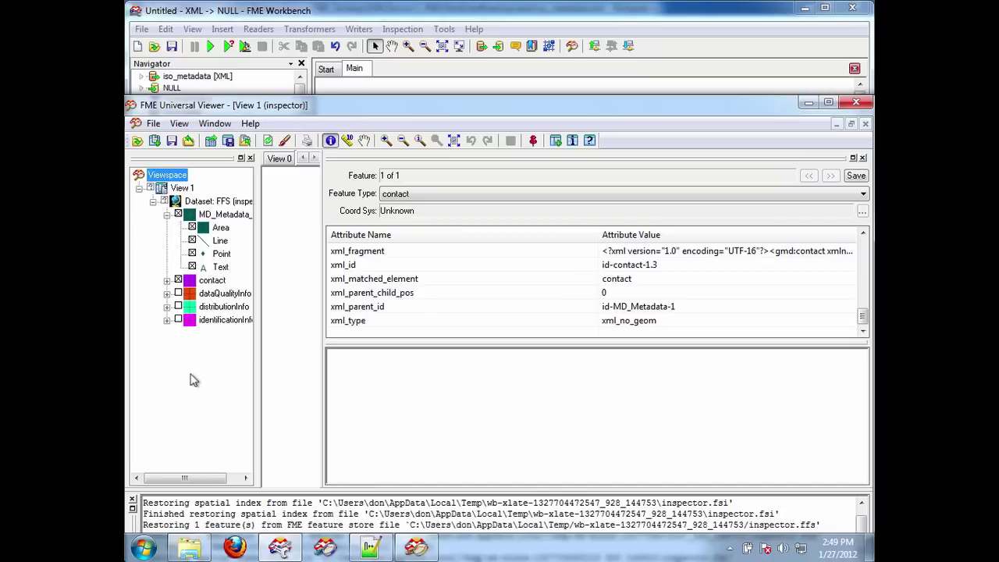
Show only the identificationInfo layer's attributes, scrolled to its flattened CI_Citation date rows.
{"action": "left_click", "coordinate": [178, 319]}
{"action": "left_click", "coordinate": [178, 281]}
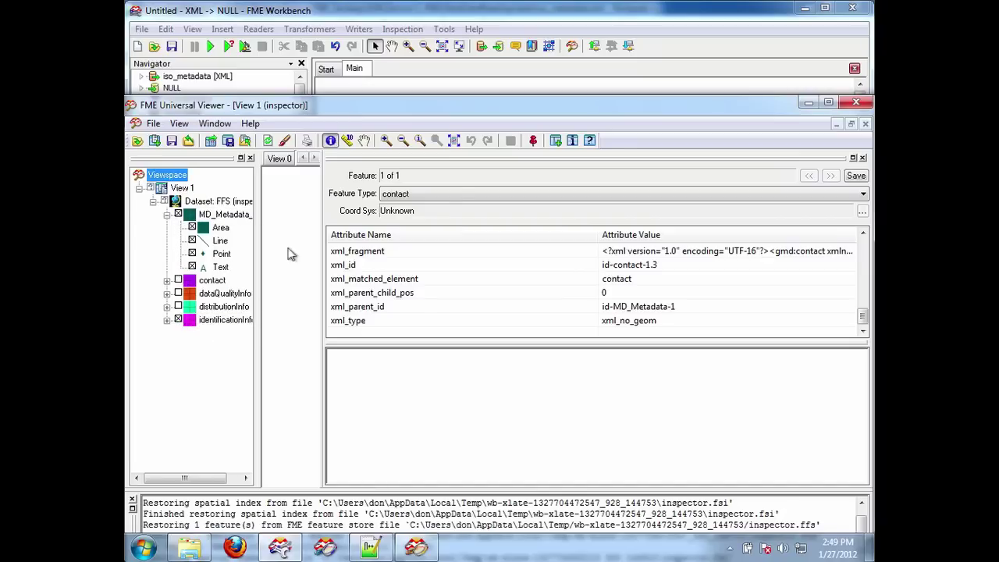
{"action": "left_click", "coordinate": [572, 141]}
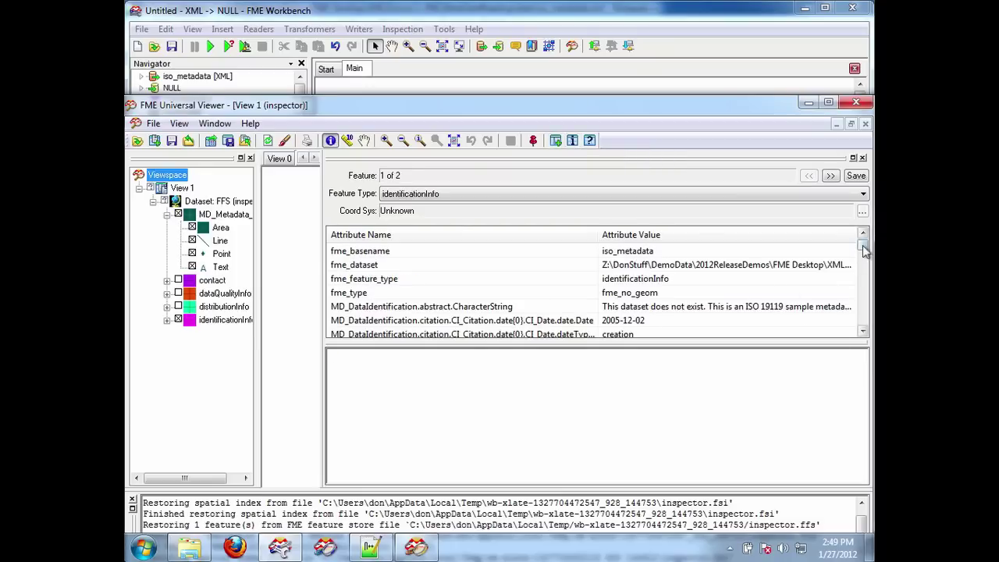
{"action": "mouse_move", "coordinate": [863, 245]}
{"action": "left_mouse_down"}
{"action": "mouse_move", "coordinate": [864, 278]}
{"action": "mouse_move", "coordinate": [864, 245]}
{"action": "left_mouse_up"}
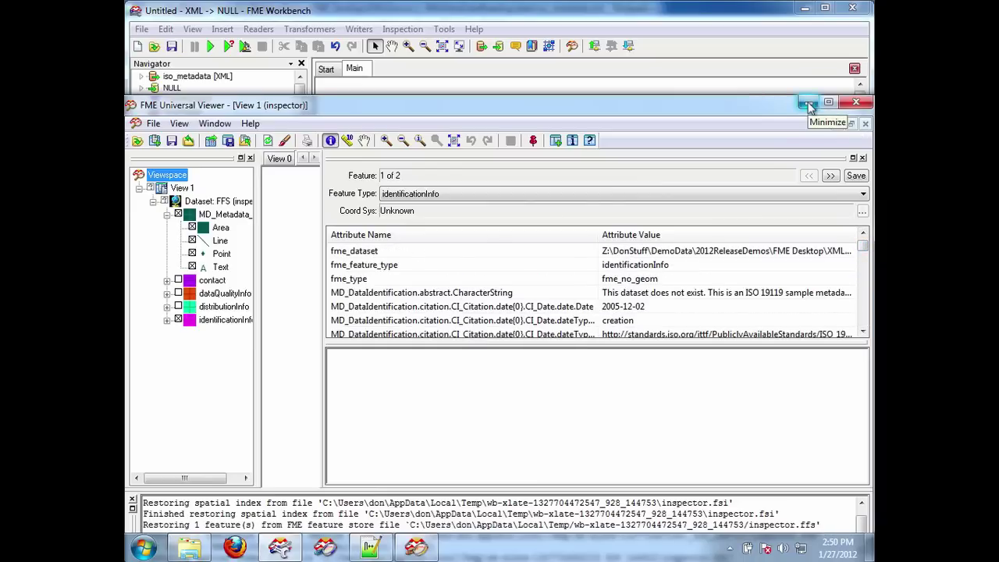
Add iso_metadata.xml from its folder to the workspace as a new reader.
{"action": "left_click", "coordinate": [808, 102]}
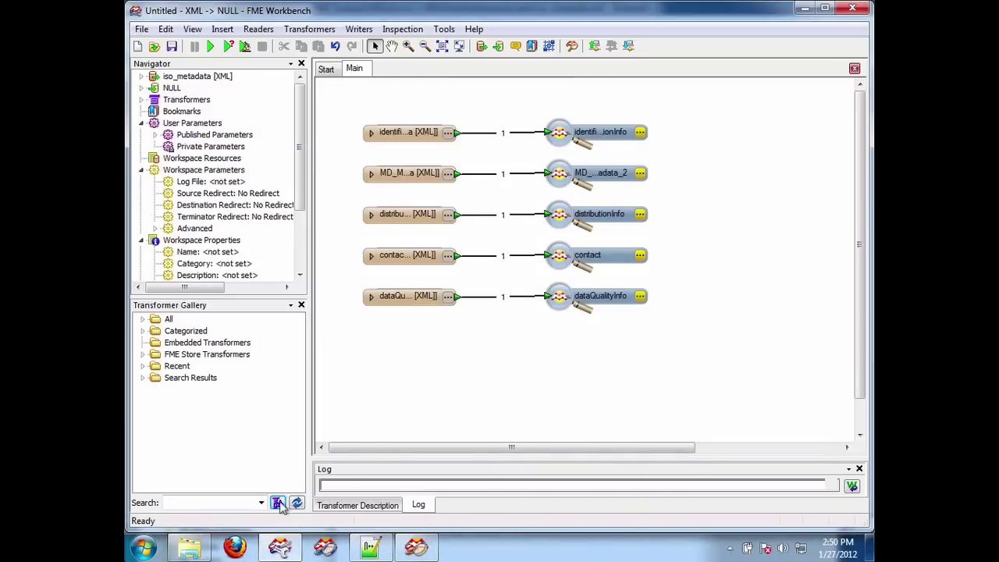
{"action": "left_click", "coordinate": [189, 548]}
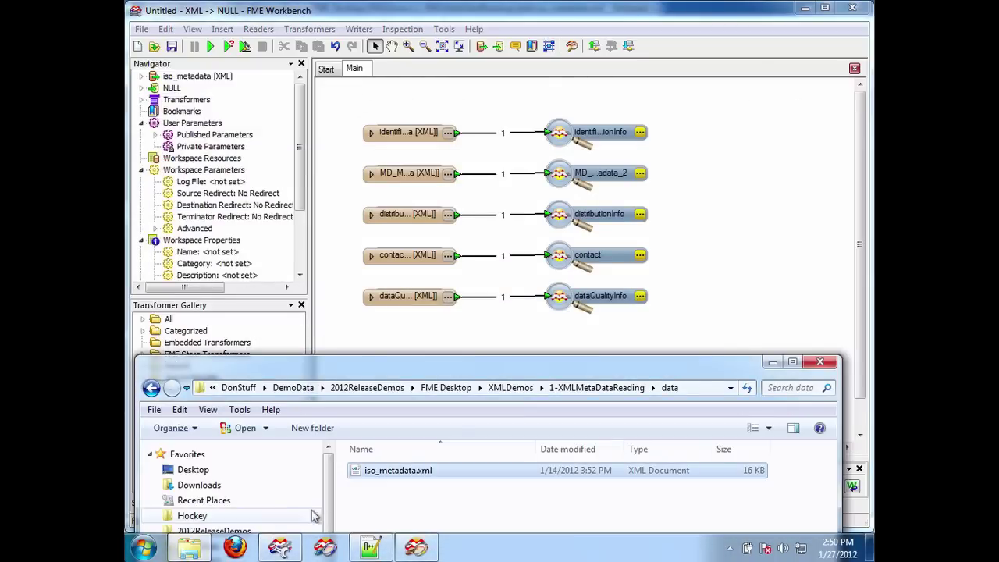
{"action": "left_click_drag", "start_coordinate": [396, 478], "coordinate": [520, 332]}
{"action": "left_click", "coordinate": [370, 251]}
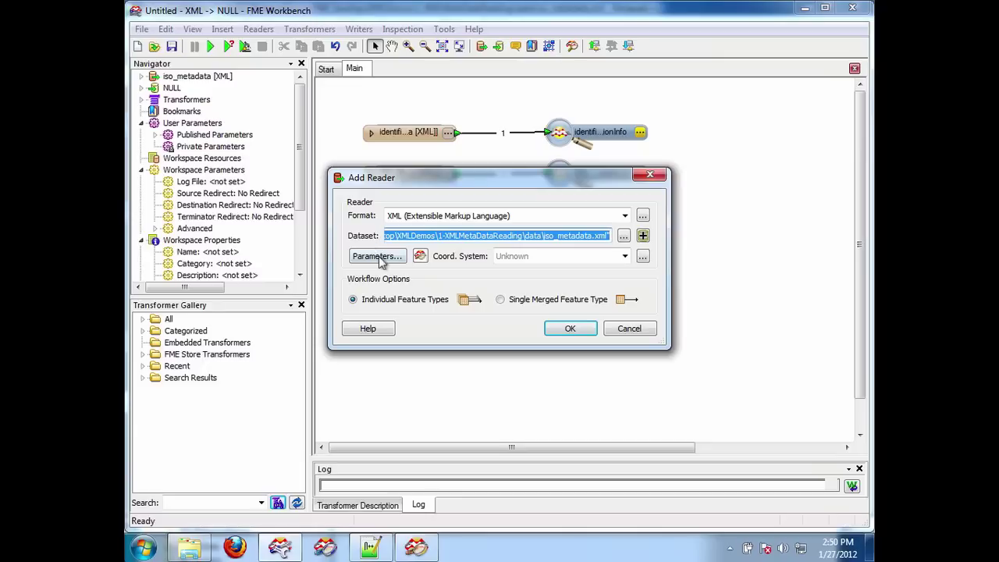
In the reader's Elements to Match list, add a new line CI_Citation/date.
{"action": "left_click", "coordinate": [378, 257]}
{"action": "left_click", "coordinate": [633, 114]}
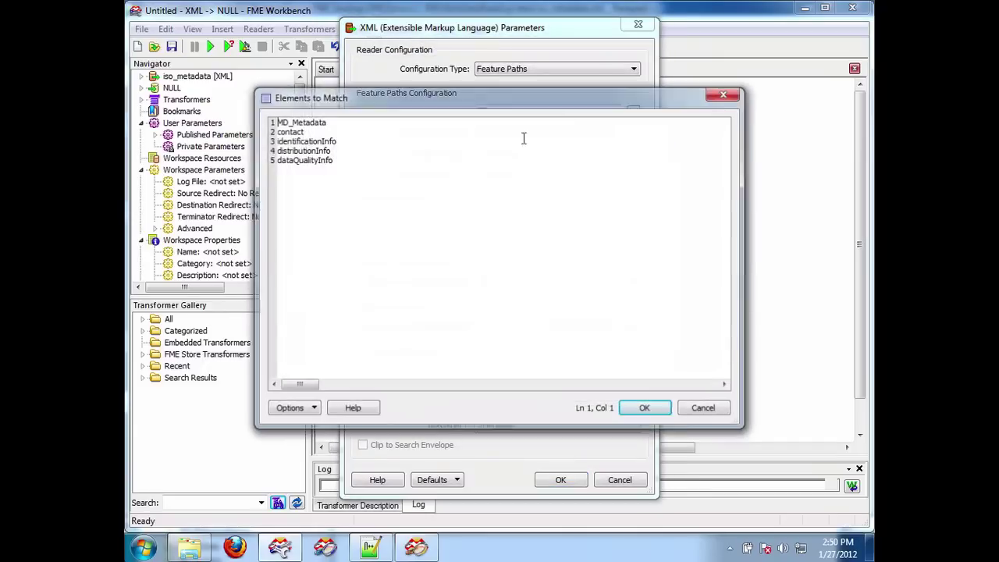
{"action": "left_click", "coordinate": [382, 162]}
{"action": "key", "text": "Return"}
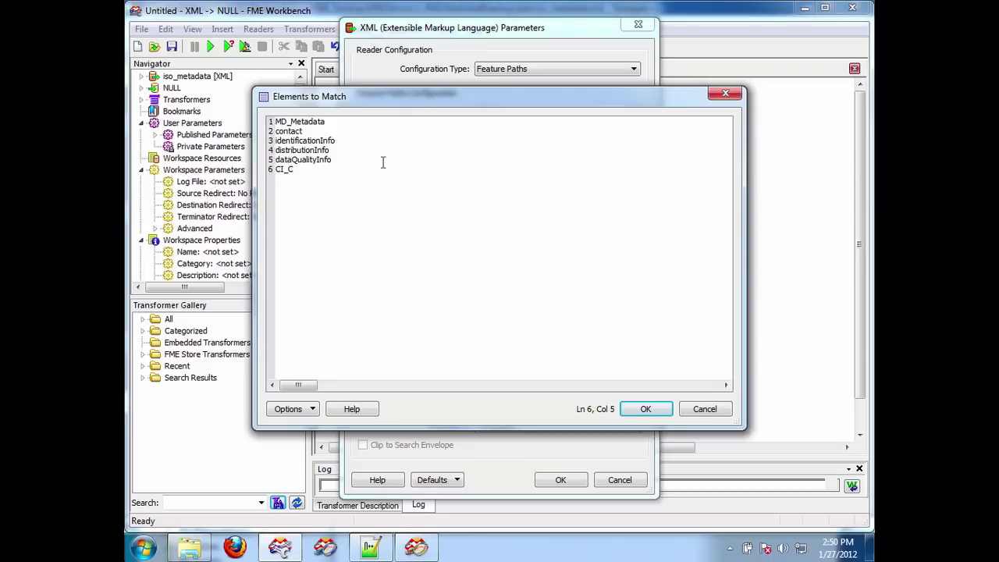
{"action": "type", "text": "CI_Citaion"}
{"action": "key", "text": "BackSpace"}
{"action": "key", "text": "BackSpace"}
{"action": "type", "text": "tion/date"}
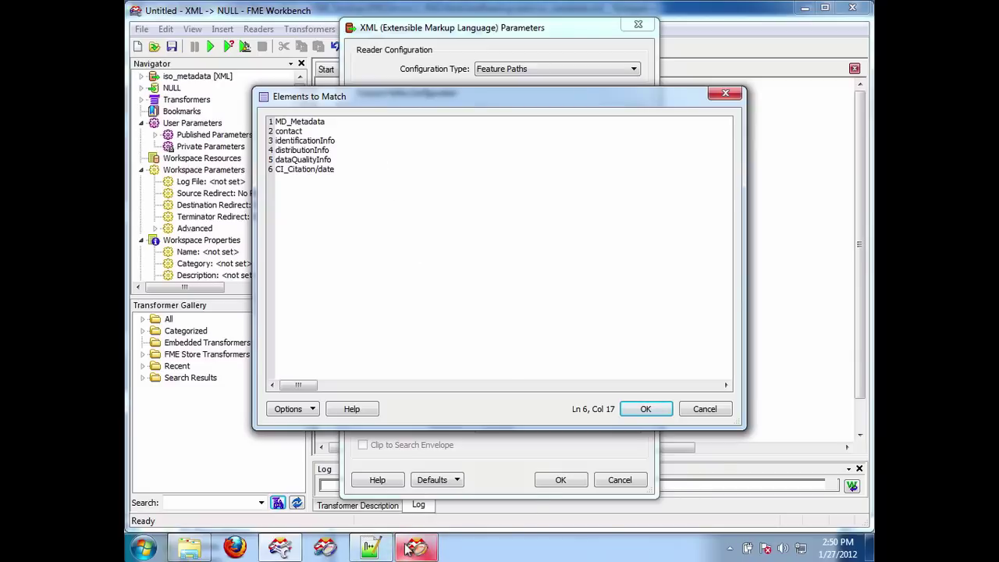
After checking the Universal Viewer, confirm the Elements to Match list and the XML reader parameters.
{"action": "mouse_move", "coordinate": [408, 549]}
{"action": "left_click", "coordinate": [428, 475]}
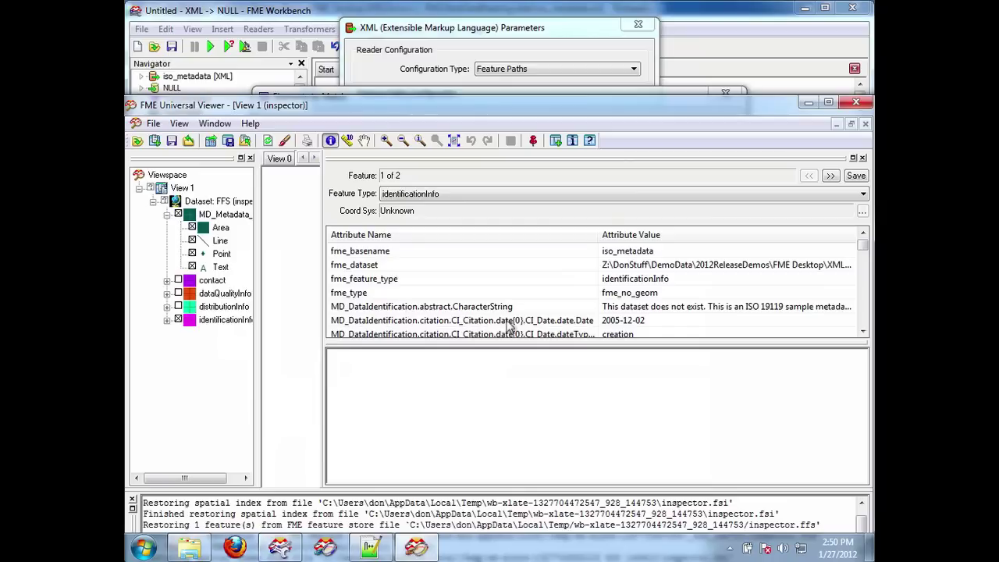
{"action": "left_click_drag", "start_coordinate": [863, 244], "coordinate": [865, 268]}
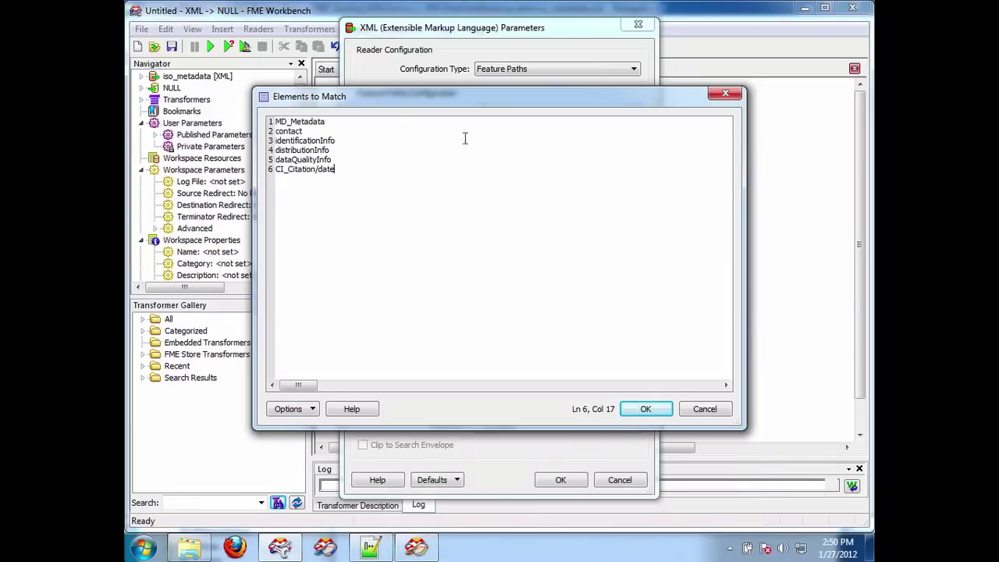
{"action": "left_click", "coordinate": [641, 410]}
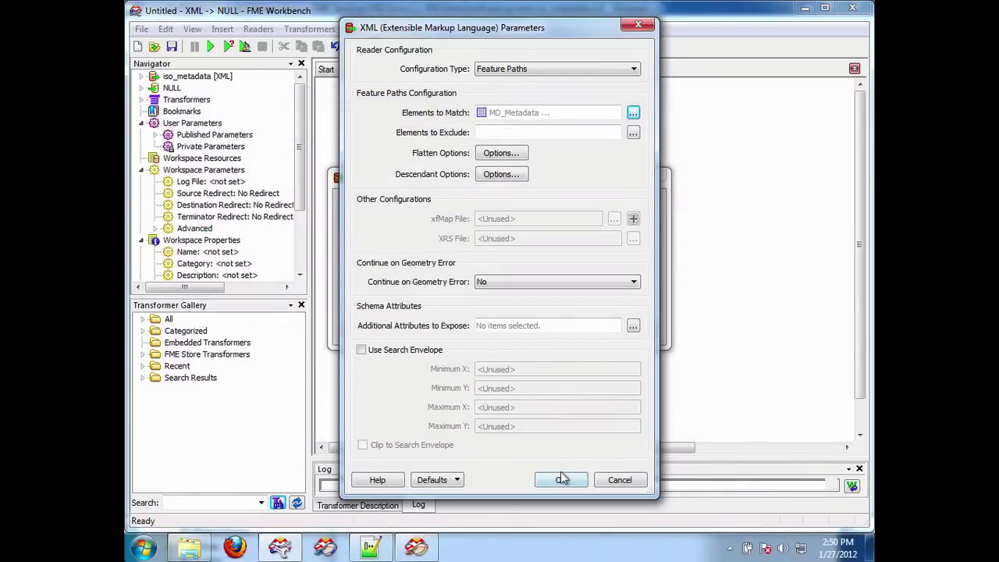
{"action": "left_click", "coordinate": [562, 480]}
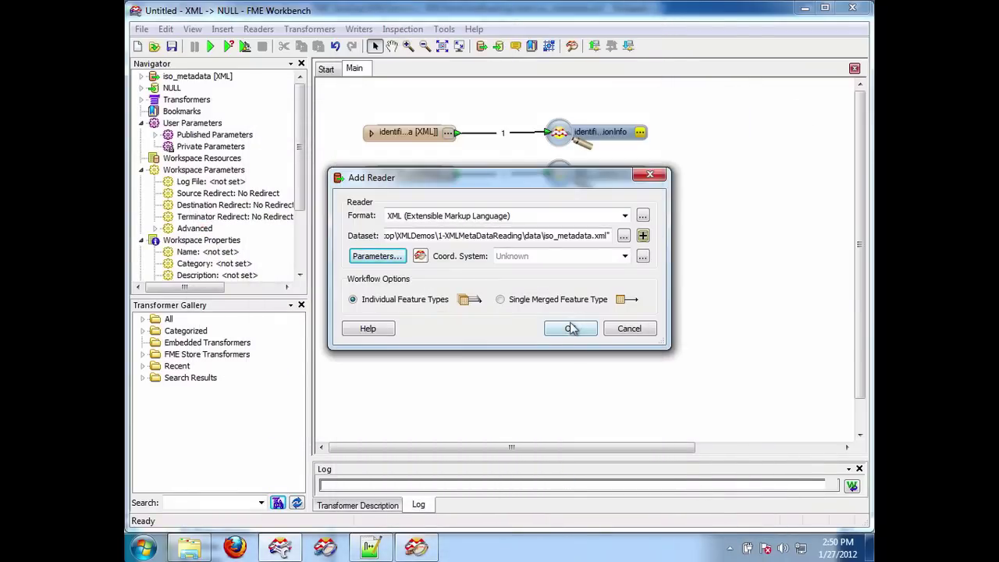
Add the six new feature types and remove the original reader with its five old Inspectors.
{"action": "left_click", "coordinate": [570, 328]}
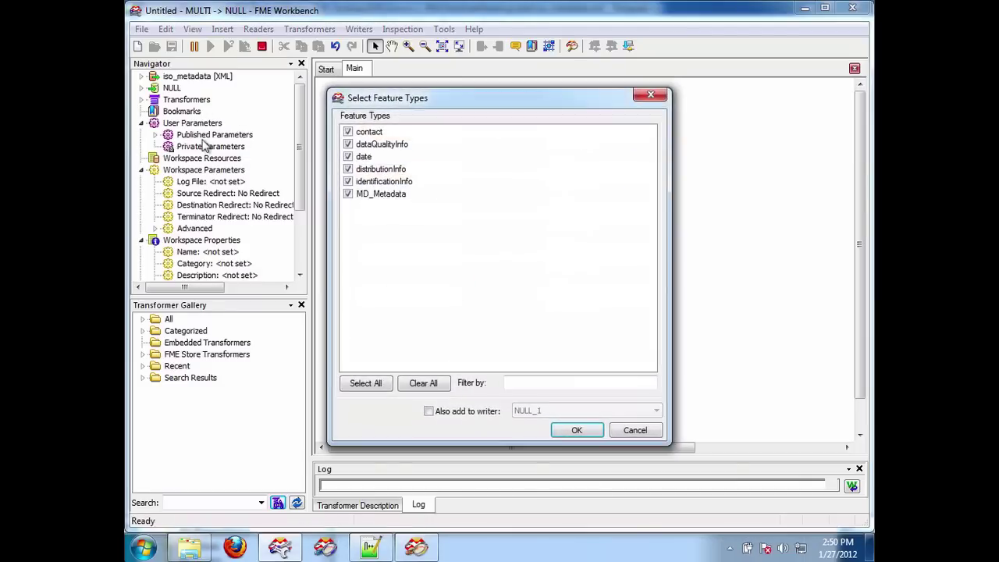
{"action": "left_click", "coordinate": [575, 430]}
{"action": "right_click", "coordinate": [205, 76]}
{"action": "left_click", "coordinate": [260, 86]}
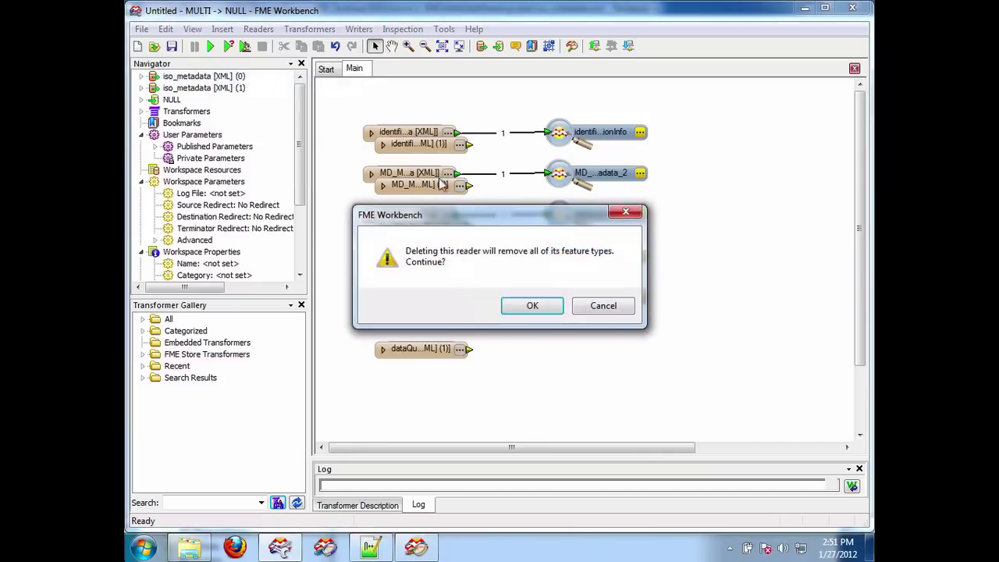
{"action": "left_click", "coordinate": [523, 306]}
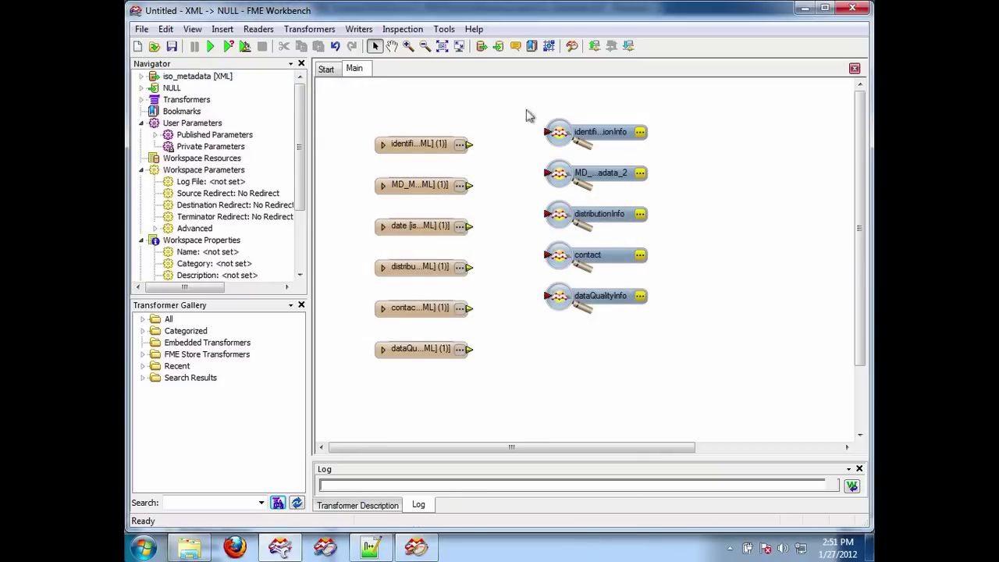
{"action": "left_click_drag", "start_coordinate": [498, 86], "coordinate": [694, 346]}
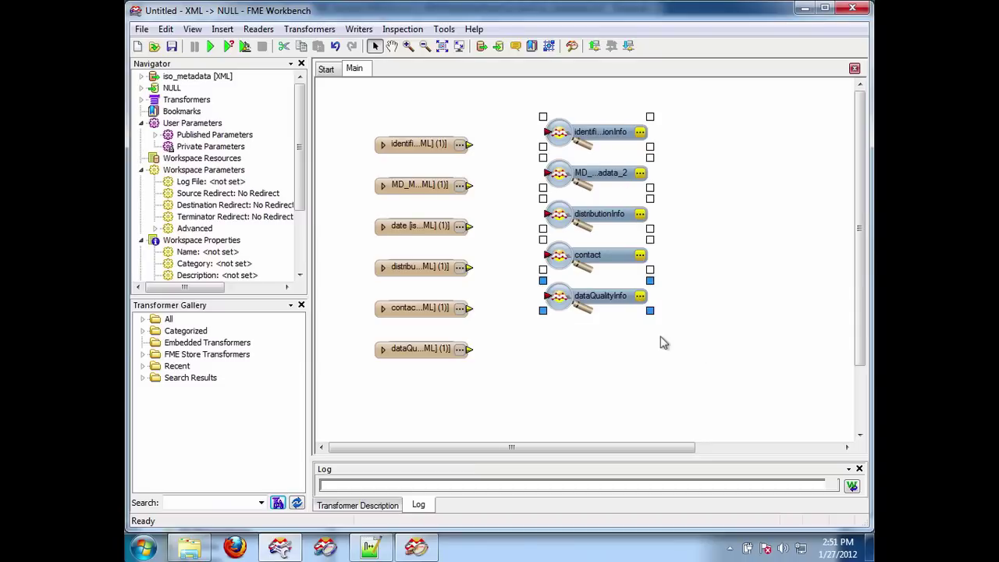
{"action": "key", "text": "Delete"}
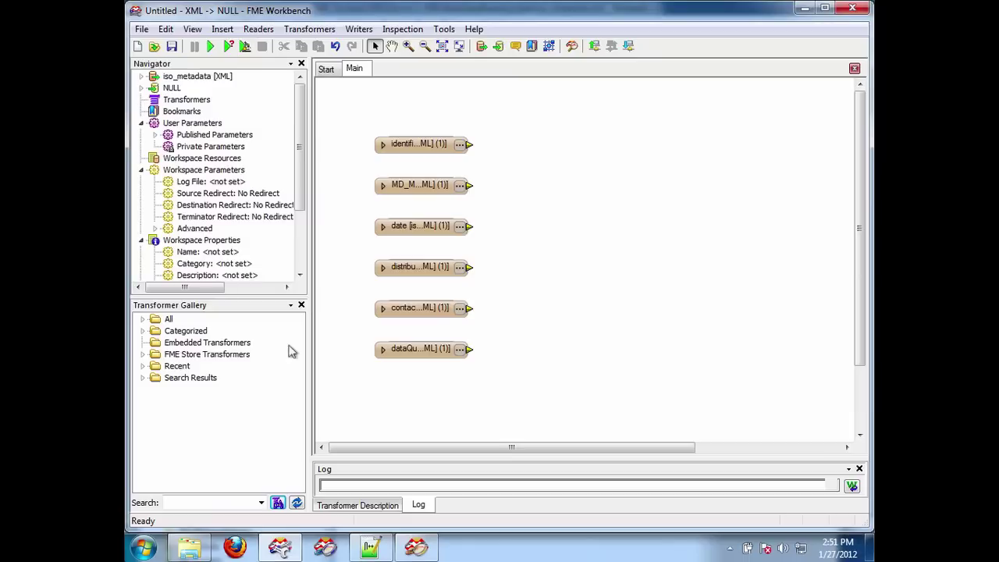
Connect an Inspector to each of the six feature types and run the workspace.
{"action": "left_click_drag", "start_coordinate": [346, 97], "coordinate": [551, 367]}
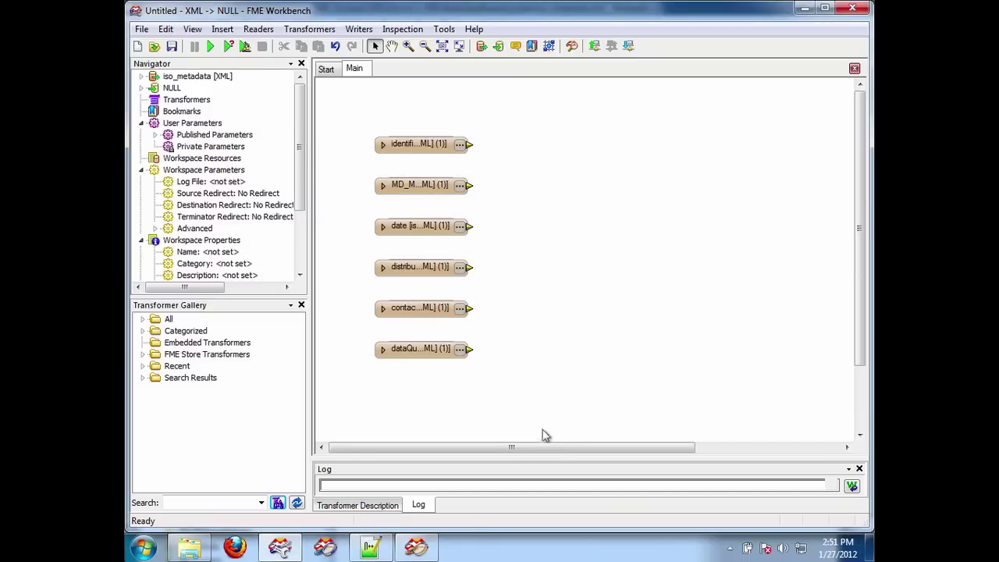
{"action": "right_click", "coordinate": [426, 350]}
{"action": "left_click", "coordinate": [523, 275]}
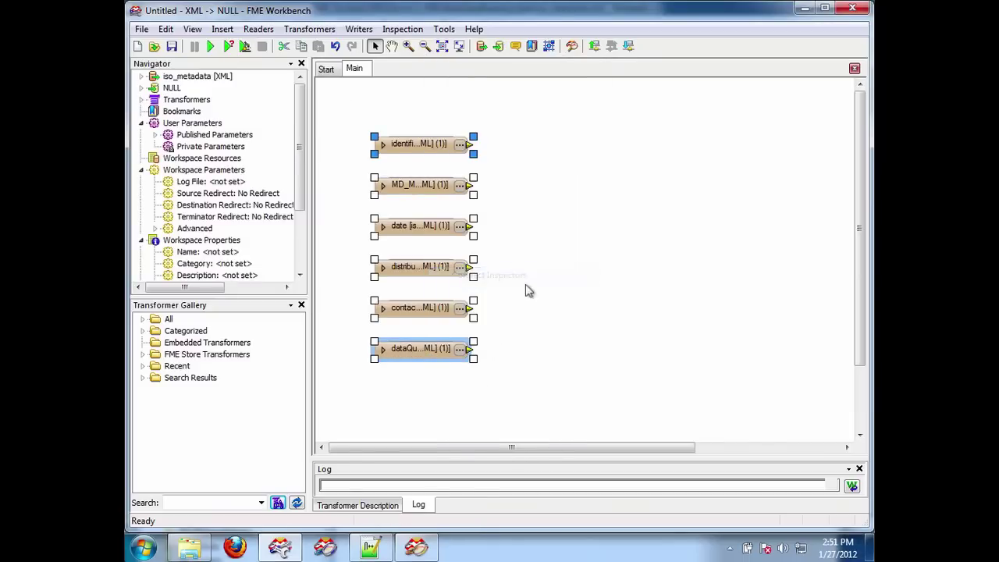
{"action": "left_click", "coordinate": [210, 46]}
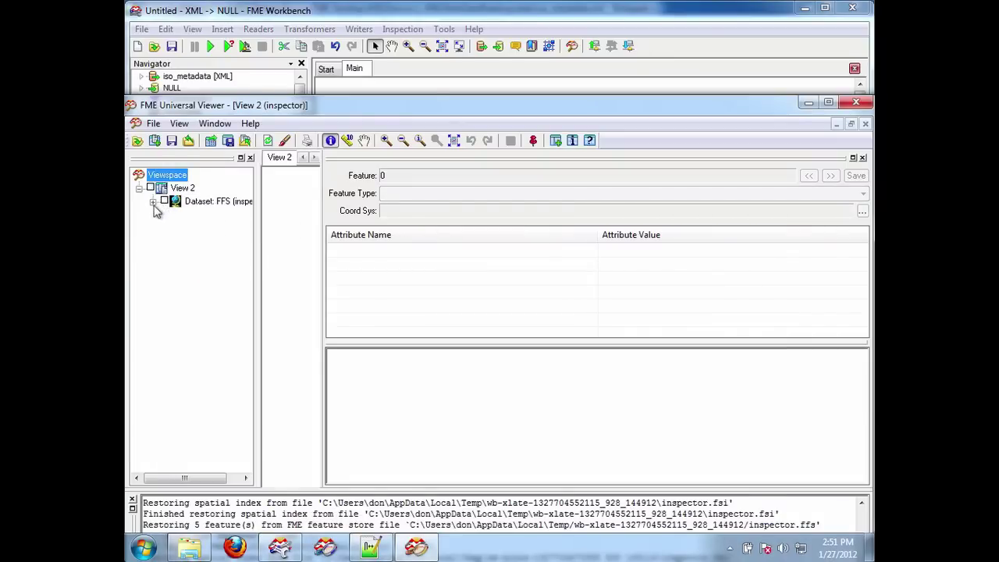
Show the date layer and step through the seven date features' attributes.
{"action": "left_click", "coordinate": [153, 202]}
{"action": "left_click", "coordinate": [178, 254]}
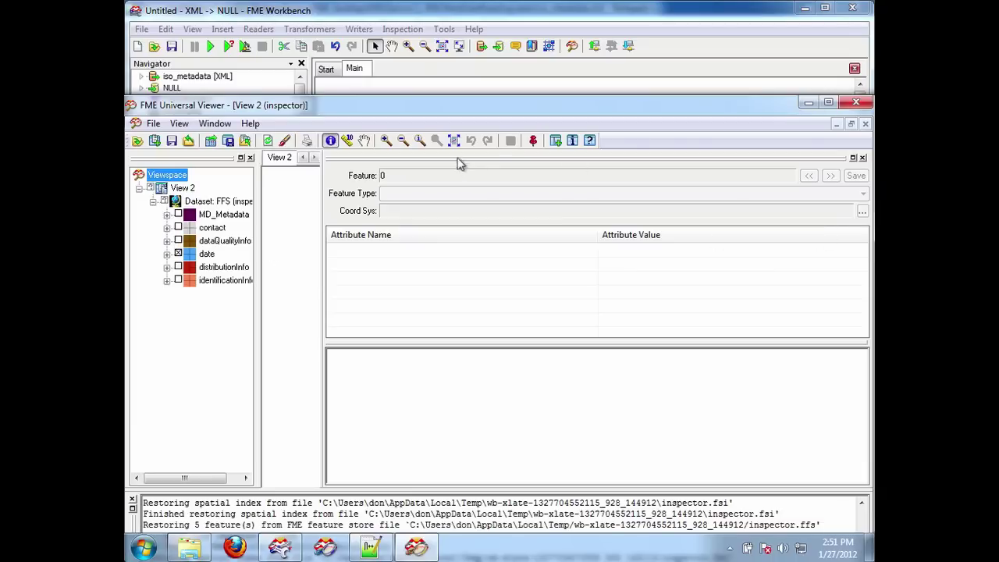
{"action": "left_click", "coordinate": [572, 140]}
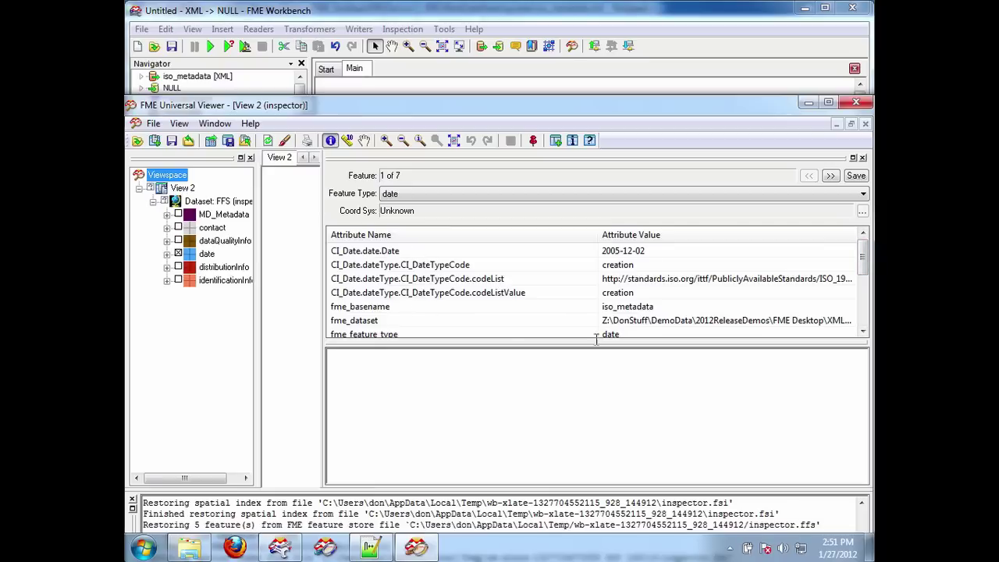
{"action": "left_click_drag", "start_coordinate": [864, 258], "coordinate": [865, 307]}
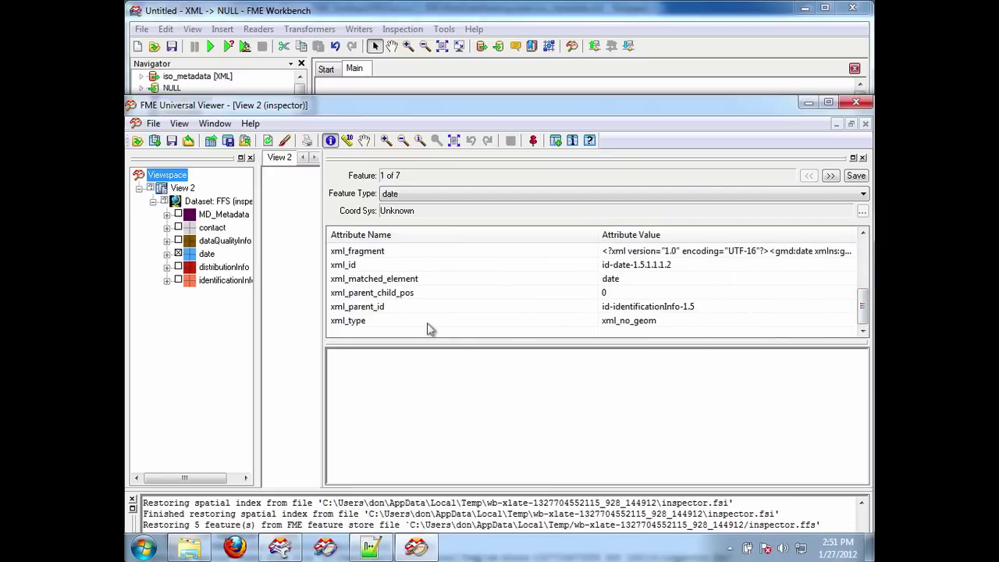
{"action": "left_click", "coordinate": [830, 177]}
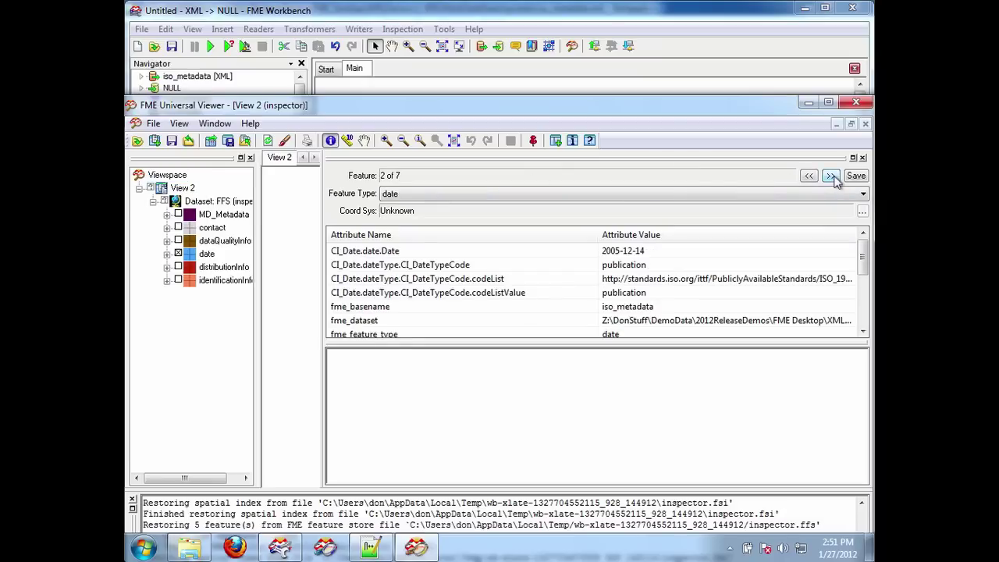
{"action": "left_click", "coordinate": [831, 176]}
{"action": "left_click", "coordinate": [831, 175]}
{"action": "left_click", "coordinate": [830, 176]}
{"action": "left_click", "coordinate": [831, 175]}
{"action": "scroll", "coordinate": [864, 260], "scroll_direction": "down", "scroll_amount": 3}
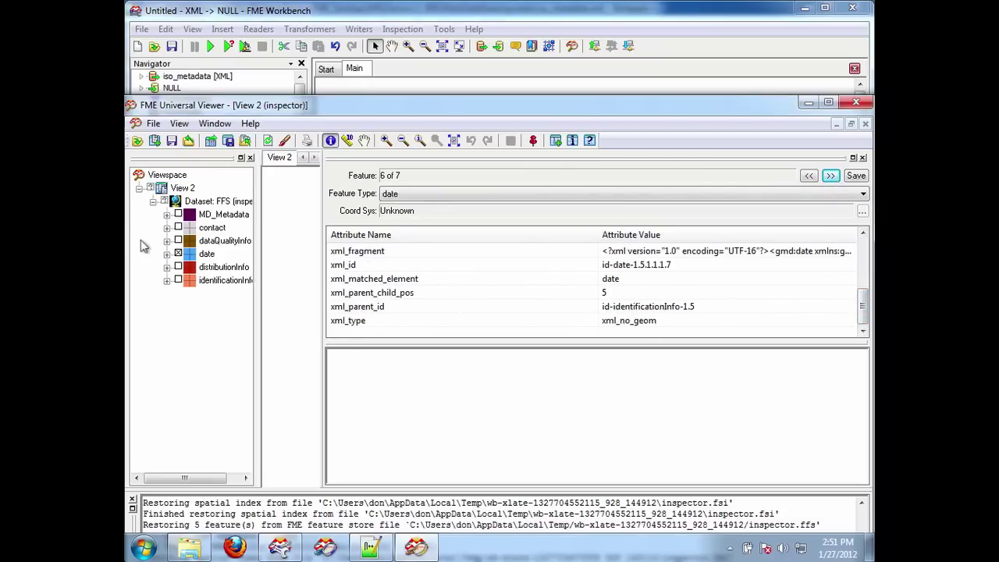
Hide the date layer and display the single identificationInfo feature's attributes.
{"action": "left_click", "coordinate": [178, 255]}
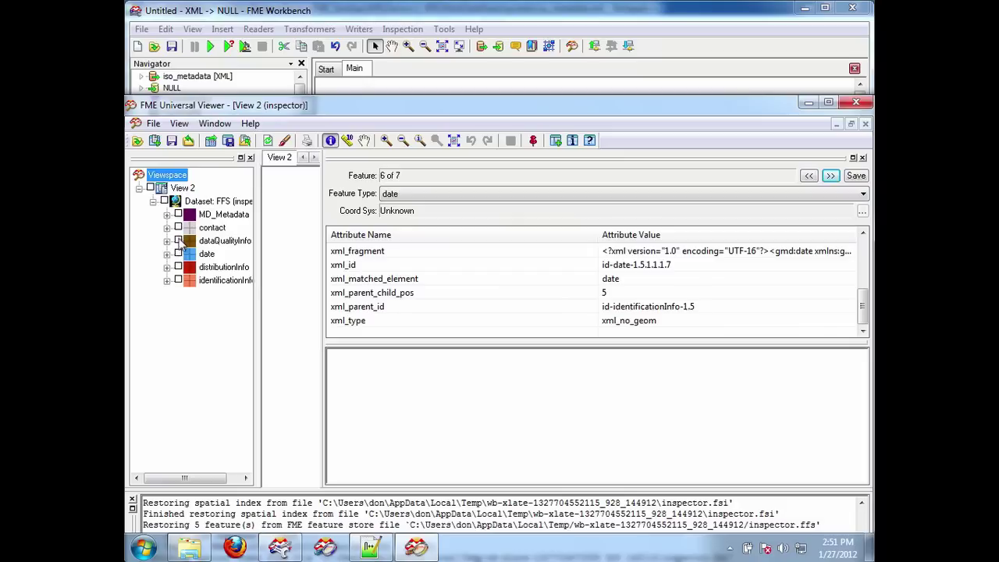
{"action": "left_click", "coordinate": [178, 280]}
{"action": "left_click", "coordinate": [573, 141]}
{"action": "left_click_drag", "start_coordinate": [863, 245], "coordinate": [869, 347]}
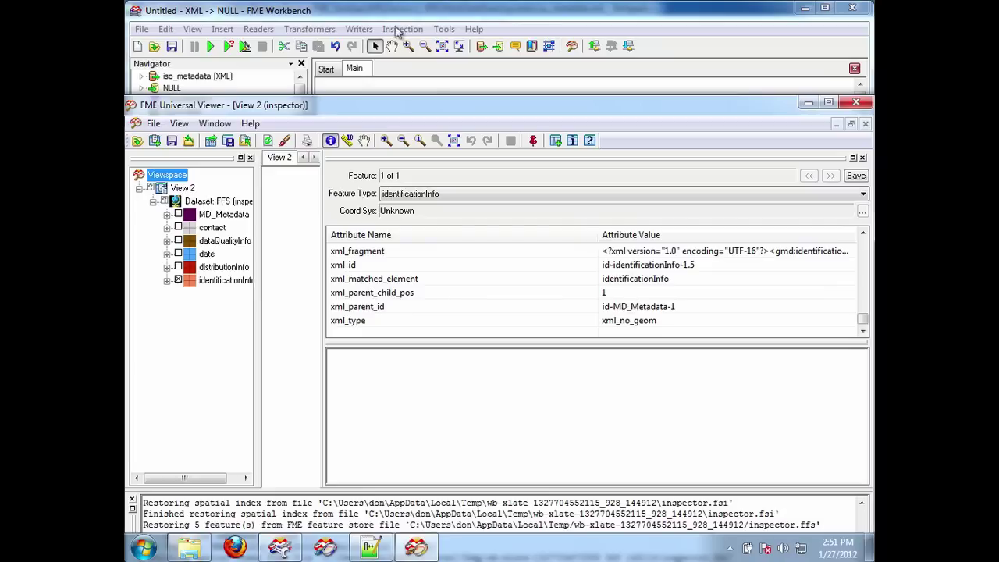
Bring the workspace back to the front and view the distributionInfo Inspector's parameters.
{"action": "left_click", "coordinate": [491, 15]}
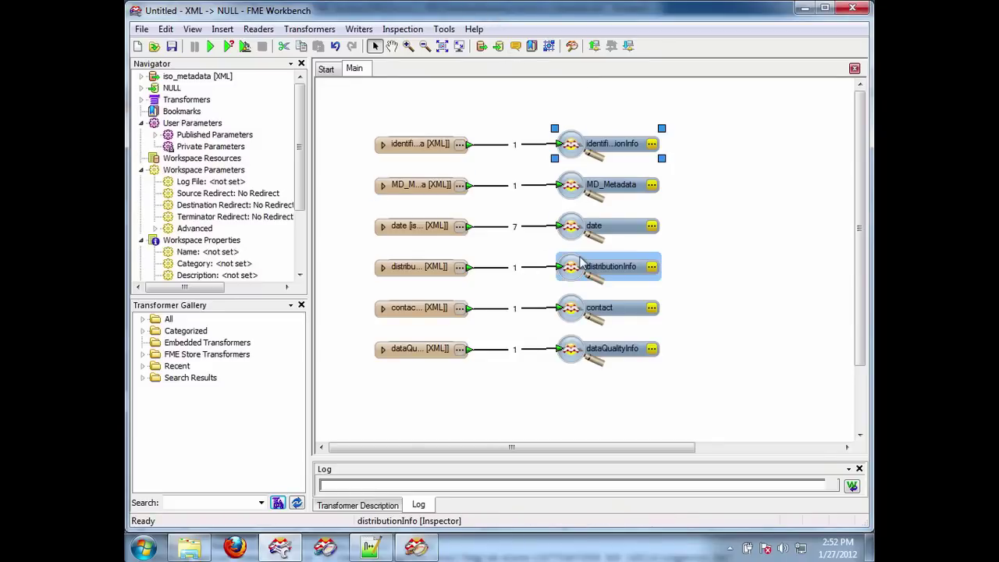
{"action": "mouse_move", "coordinate": [580, 264]}
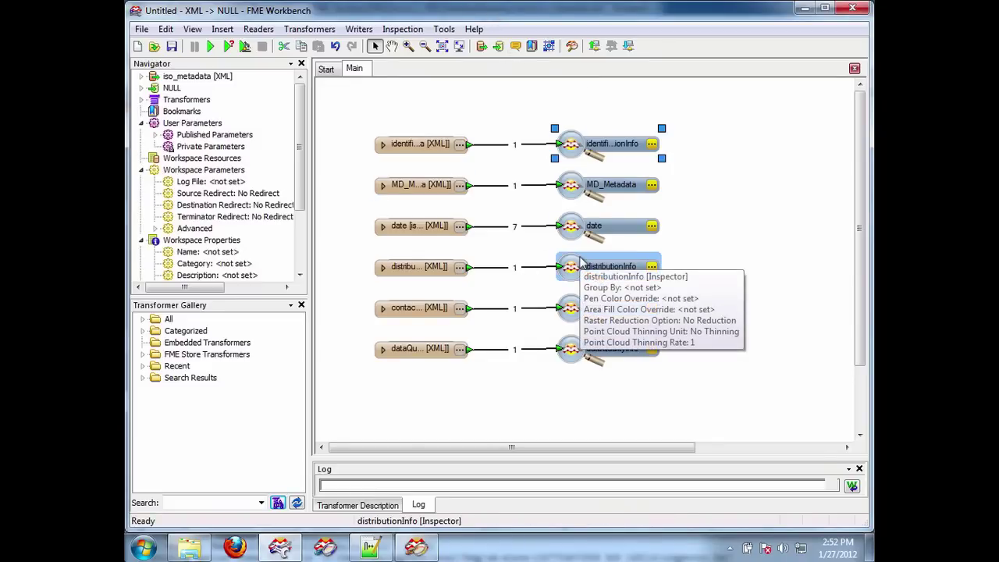